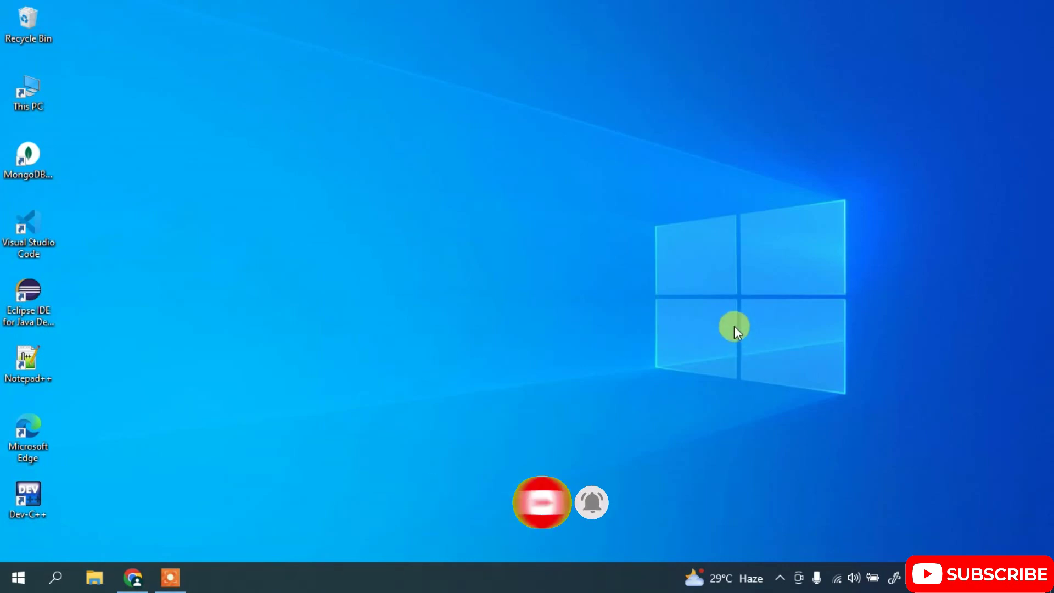
# - In Chrome, search Google for 'mingw download' using the suggested query
pyautogui.click(140, 565)
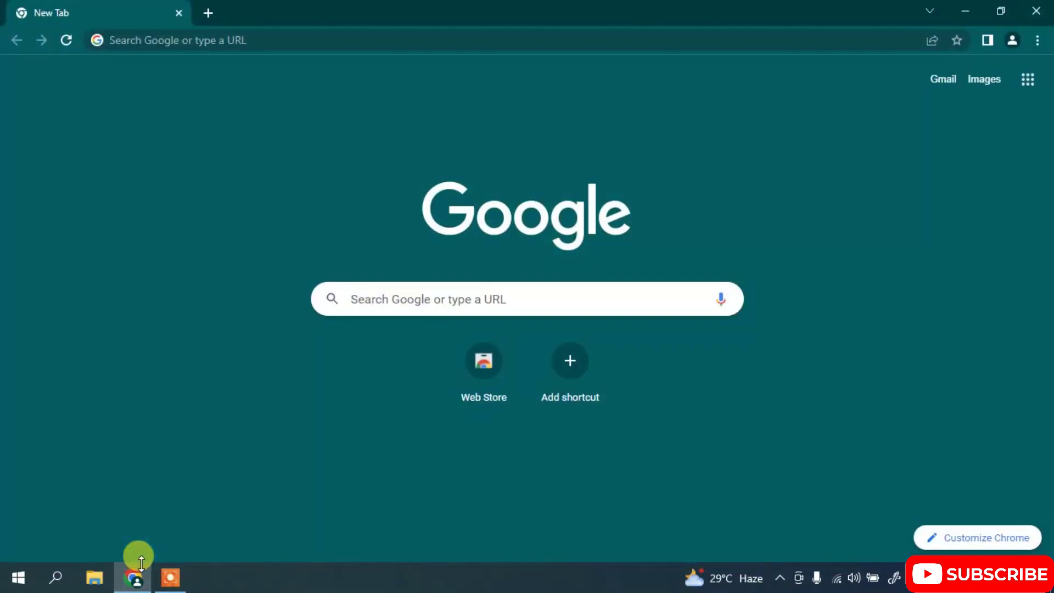
pyautogui.click(326, 34)
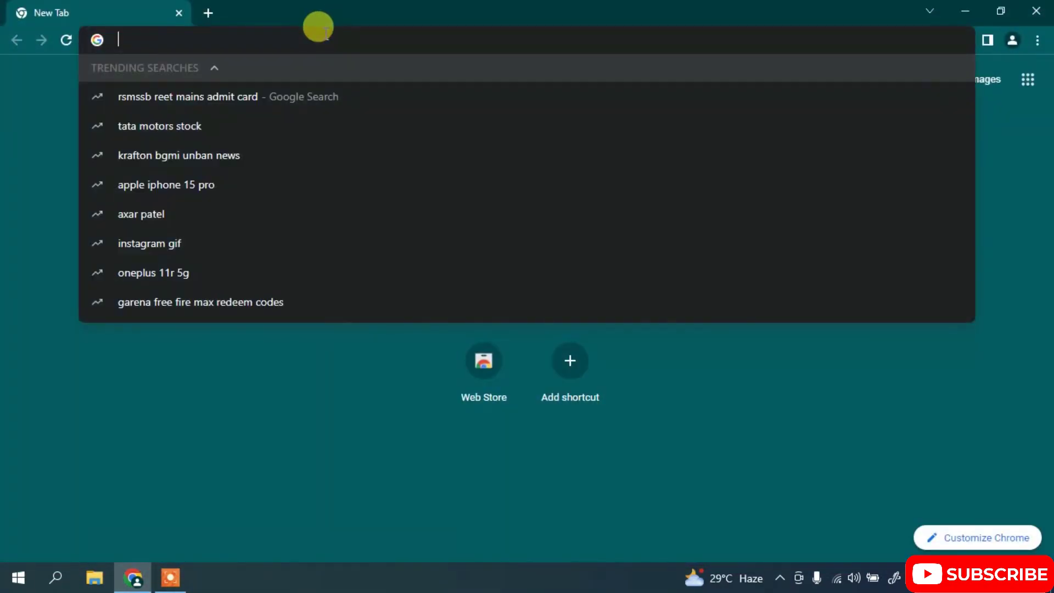
pyautogui.write('ming')
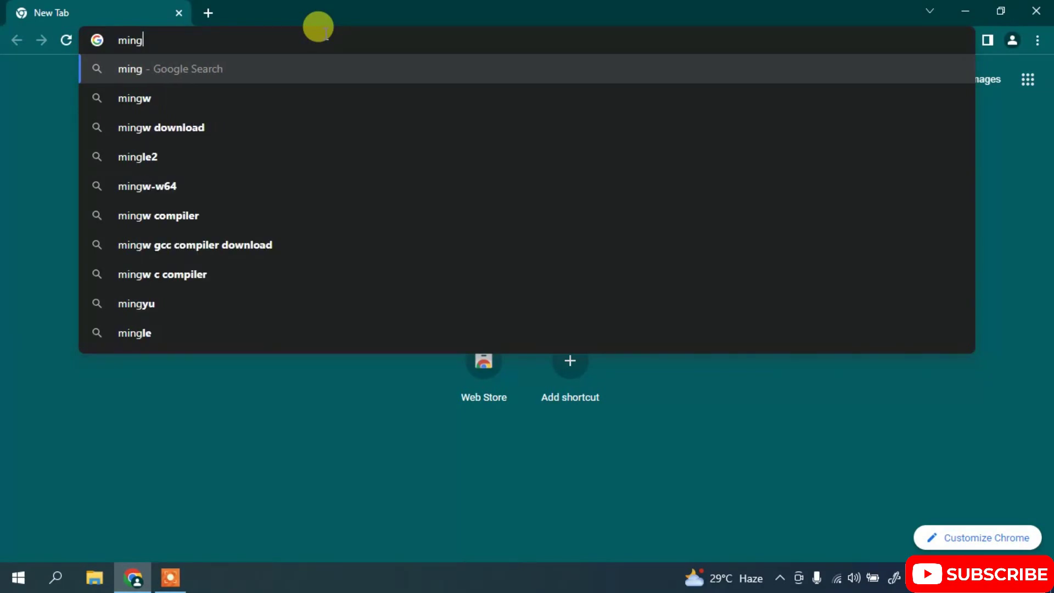
pyautogui.write('l')
pyautogui.press('BackSpace')
pyautogui.write('w')
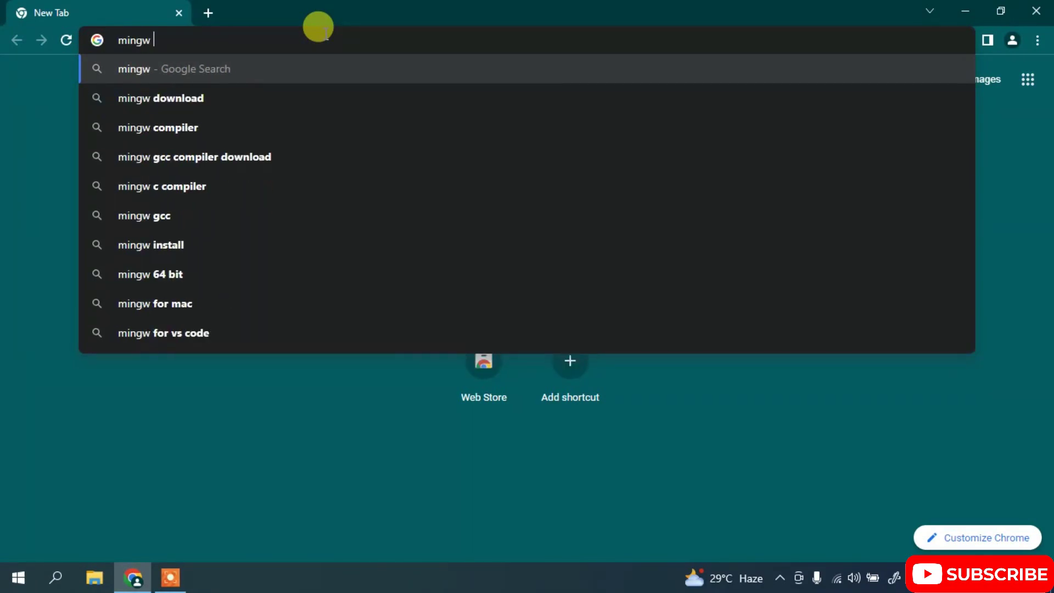
pyautogui.press('Down')
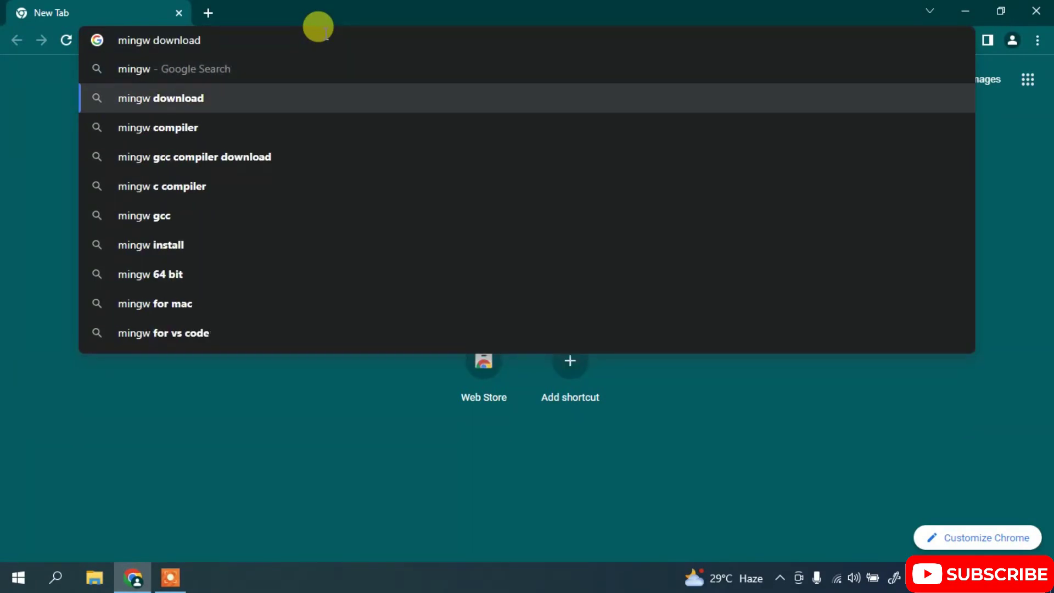
pyautogui.press('Return')
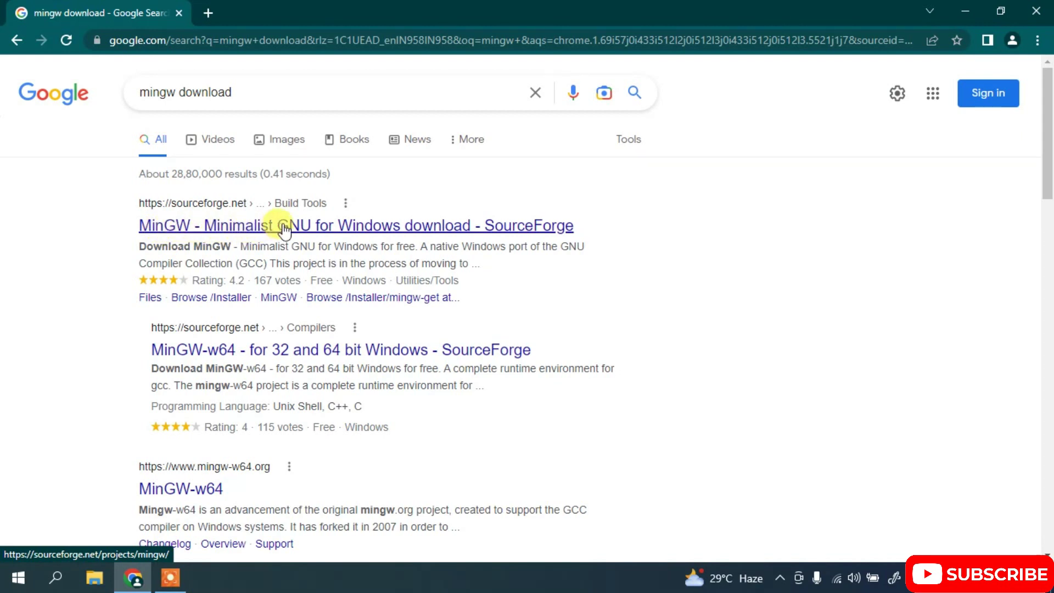
# - Open the SourceForge MinGW project page and download mingw-get-setup.exe
pyautogui.click(446, 234)
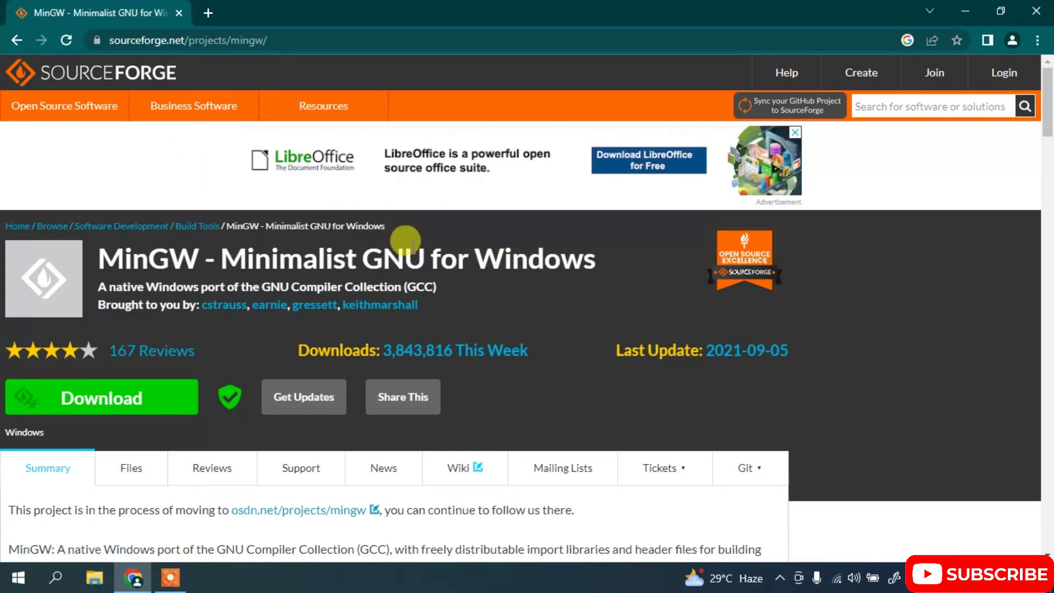
pyautogui.scroll(-3, 439, 222)
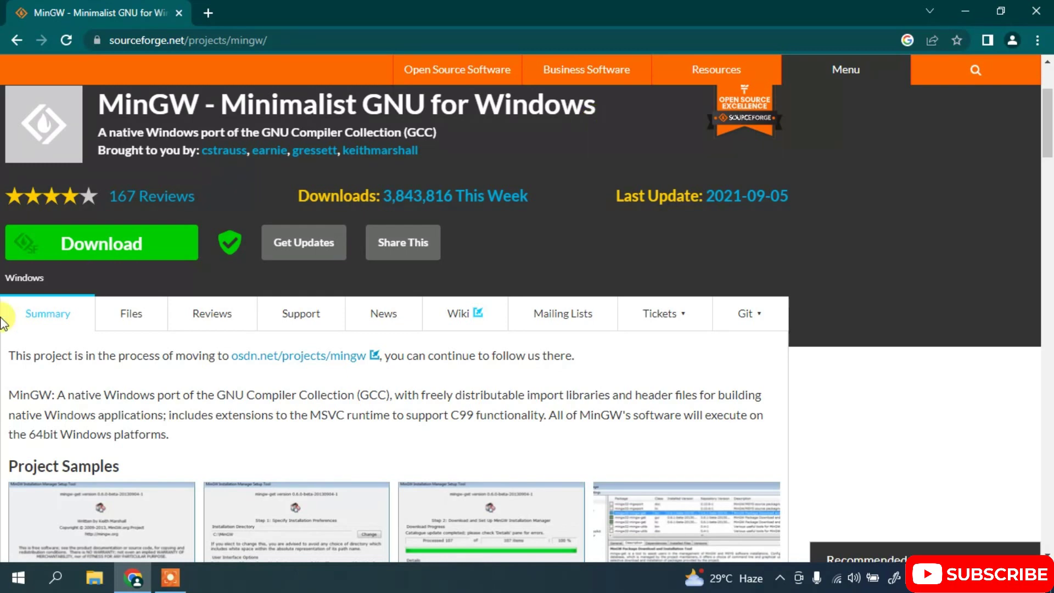
pyautogui.click(130, 254)
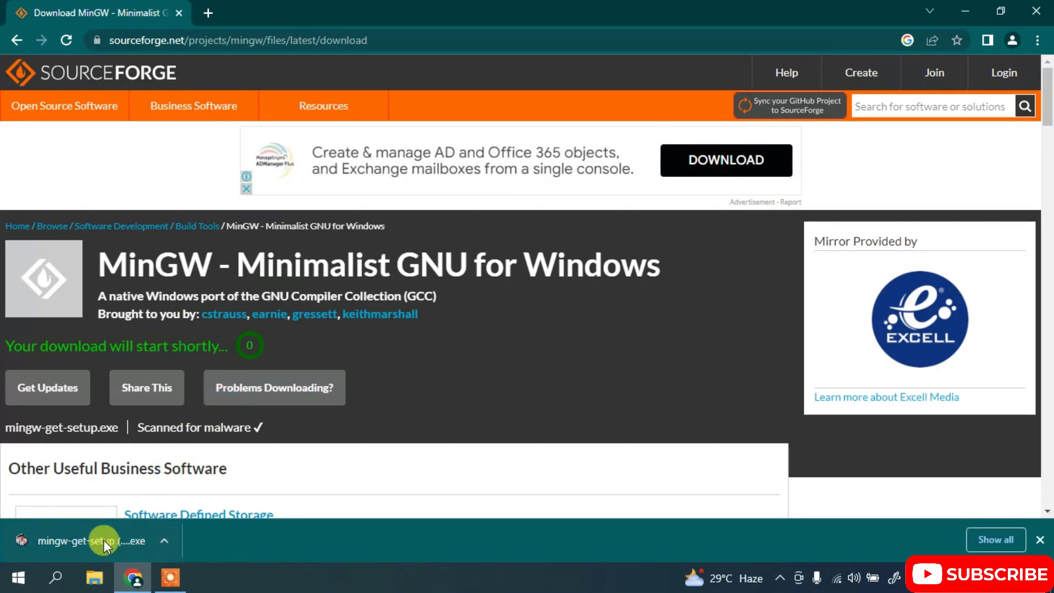
# - Run mingw-get-setup.exe, start Install, and keep C:\MinGW as the installation directory
pyautogui.click(103, 538)
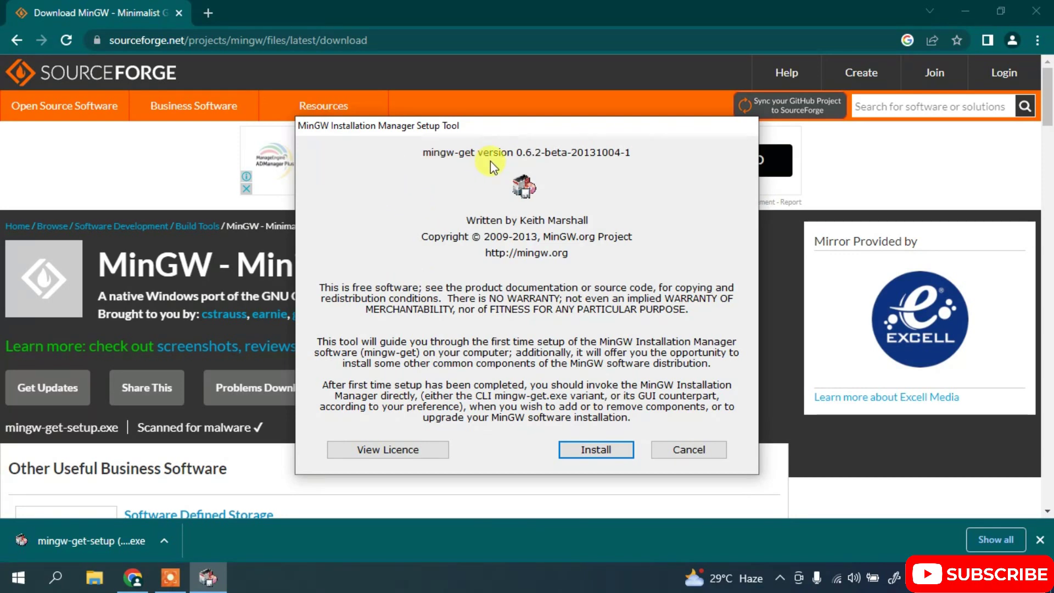
pyautogui.click(963, 7)
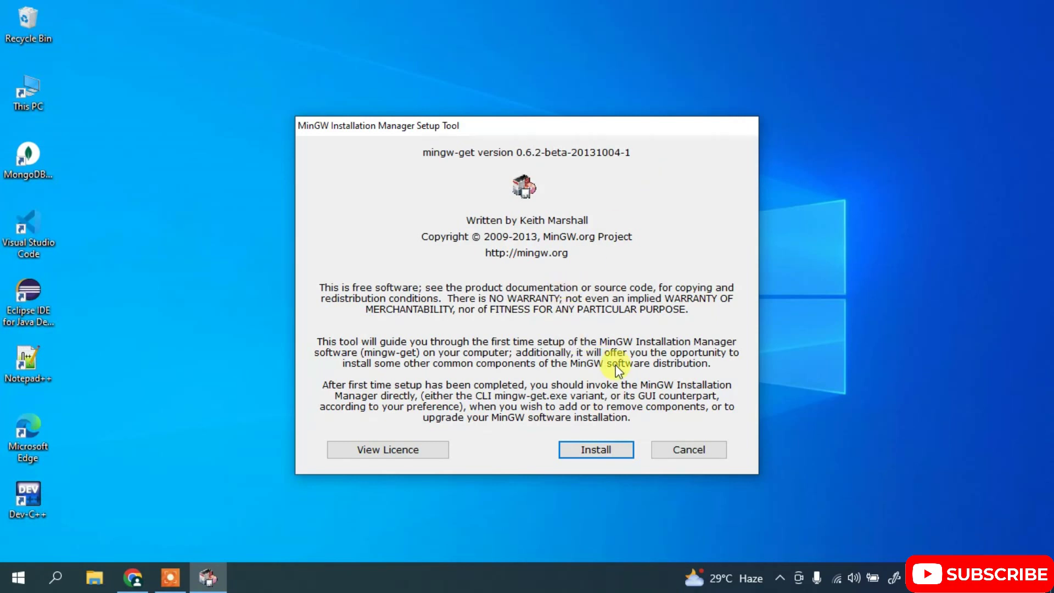
pyautogui.click(598, 445)
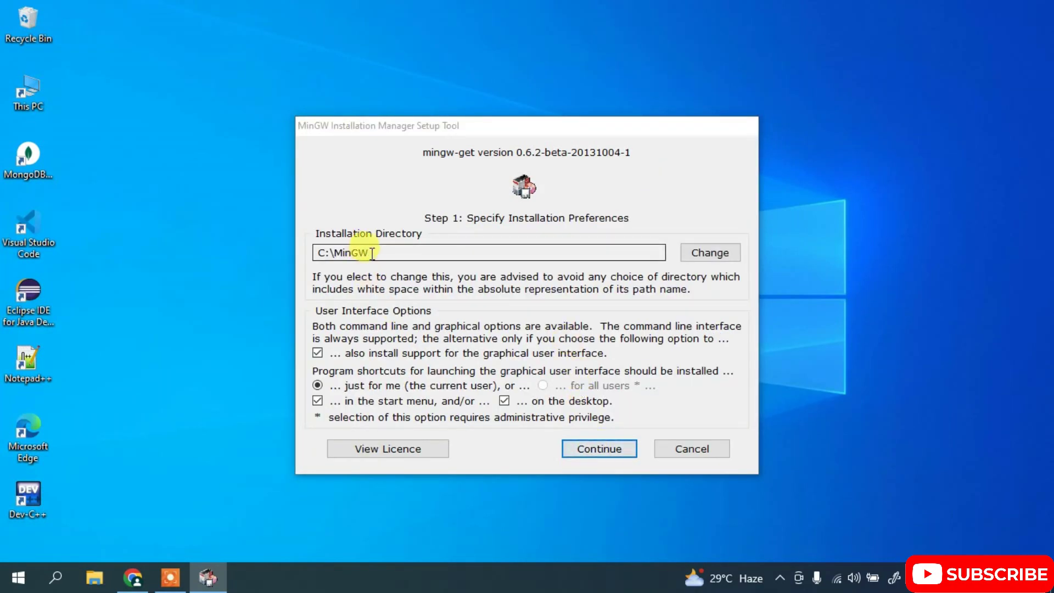
pyautogui.moveTo(389, 253); pyautogui.dragTo(278, 236)
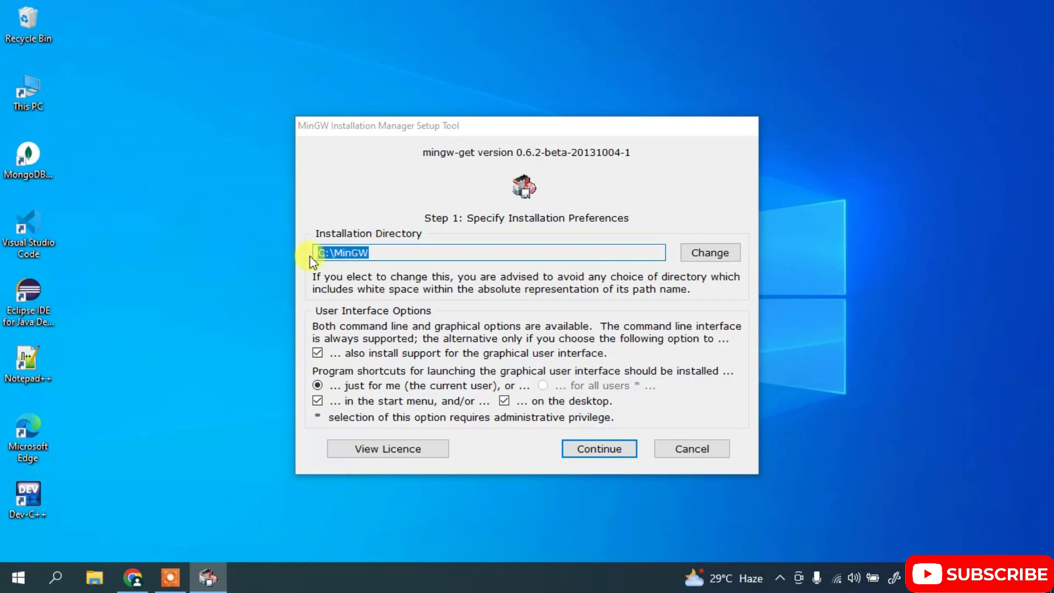
pyautogui.click(365, 255)
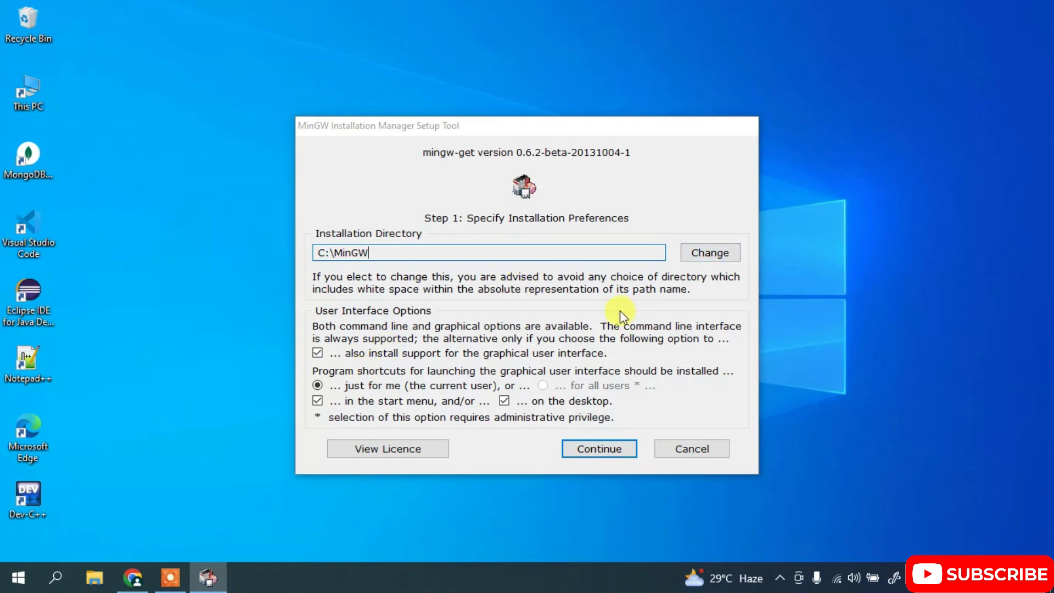
# - Download the installation manager, then continue at 100% to open its Basic Setup package list
pyautogui.click(611, 452)
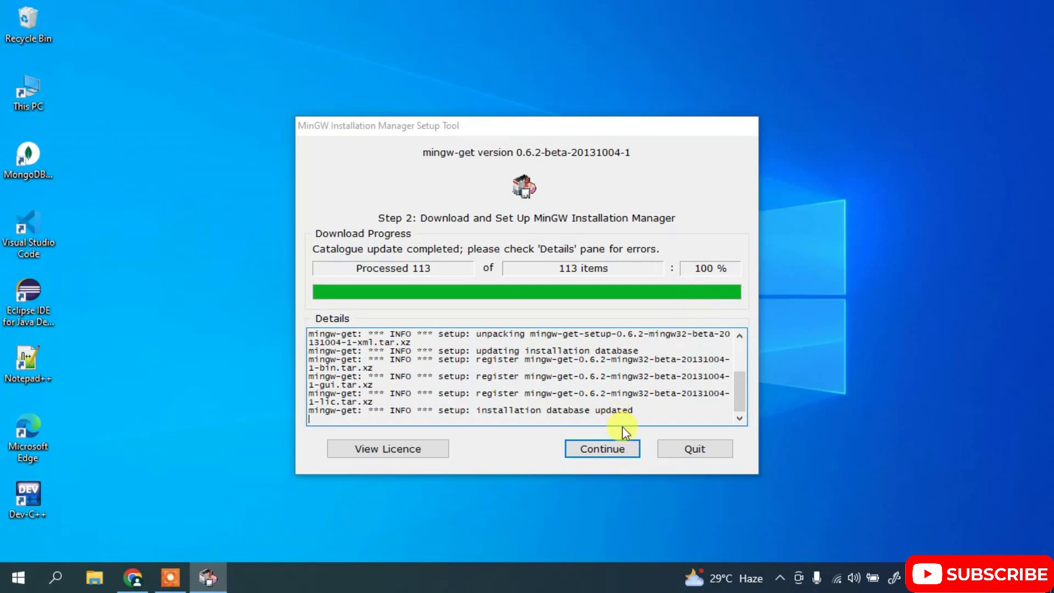
pyautogui.click(595, 453)
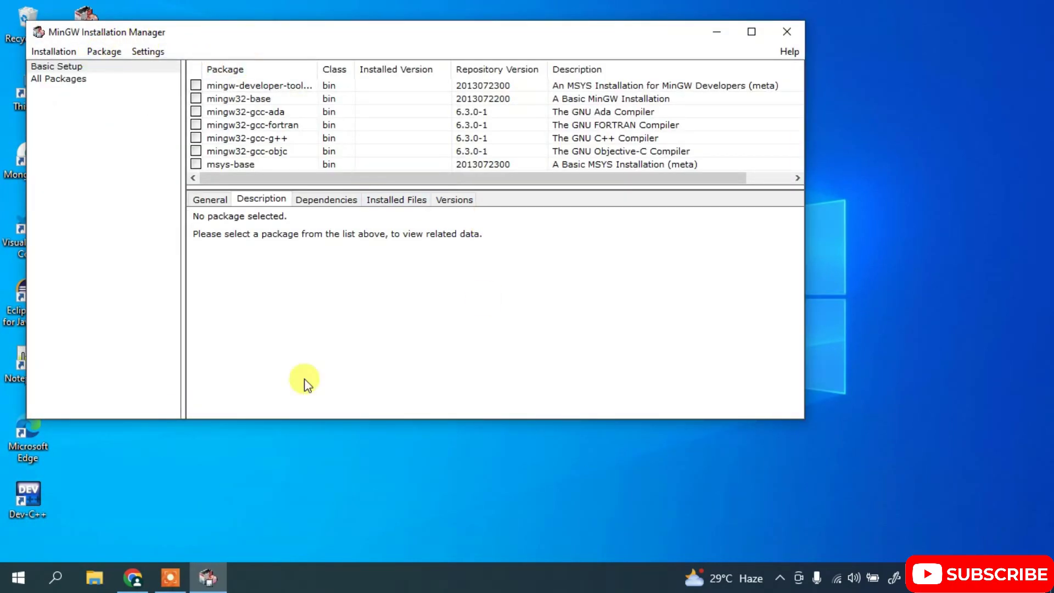
# - Mark mingw-developer-toolkit, mingw32-base, gcc-ada, gcc-fortran, gcc-g++ and gcc-objc for installation
pyautogui.click(196, 87)
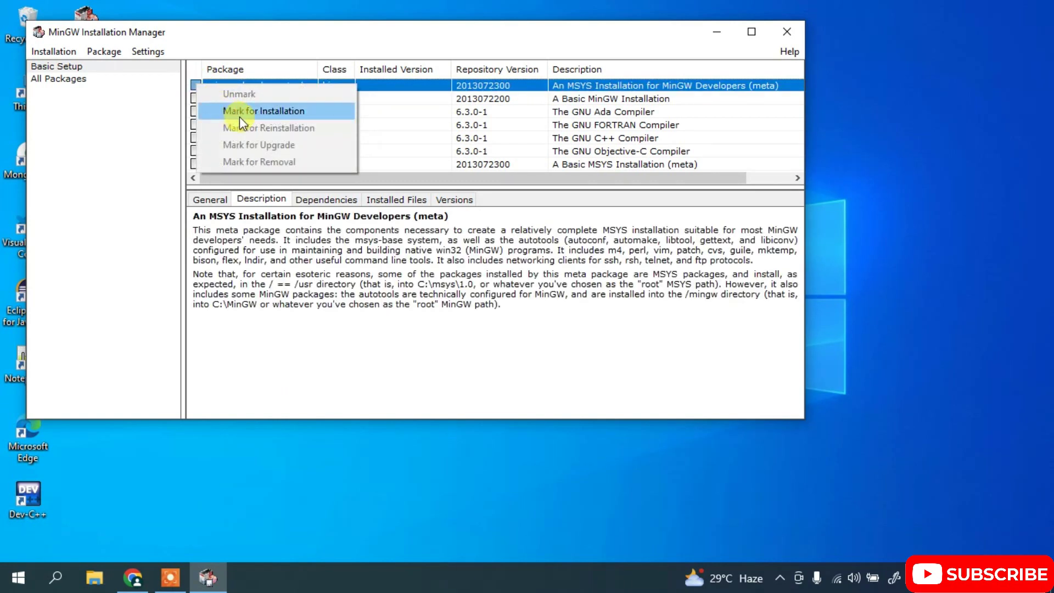
pyautogui.click(255, 112)
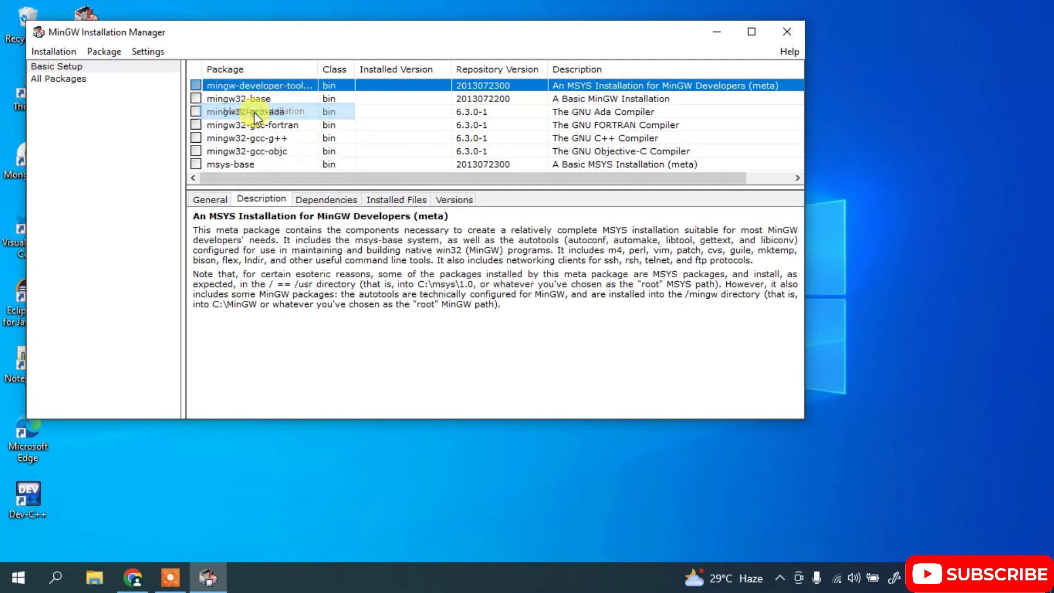
pyautogui.click(198, 99)
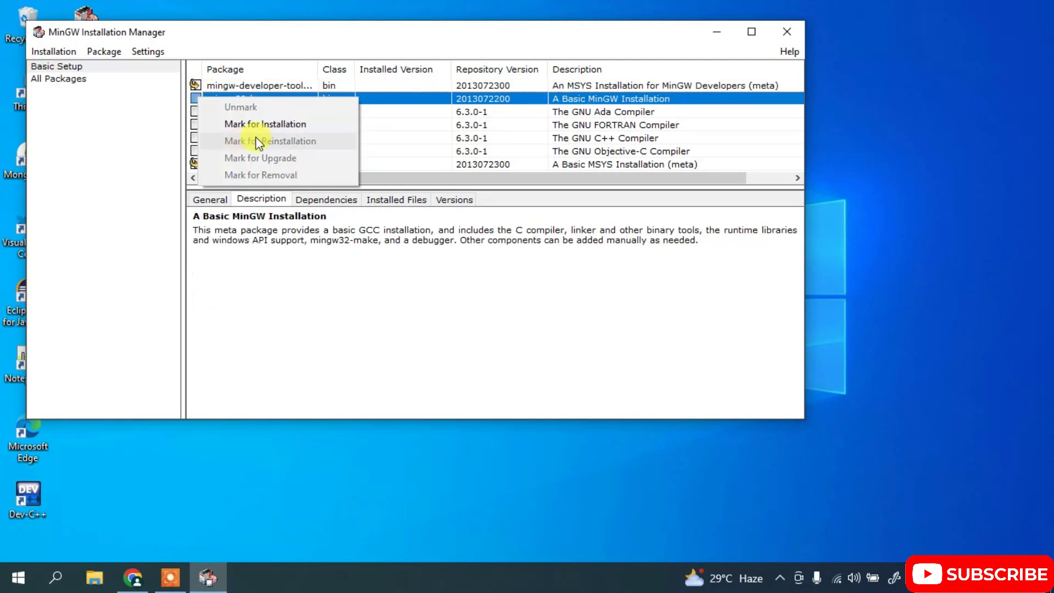
pyautogui.click(266, 128)
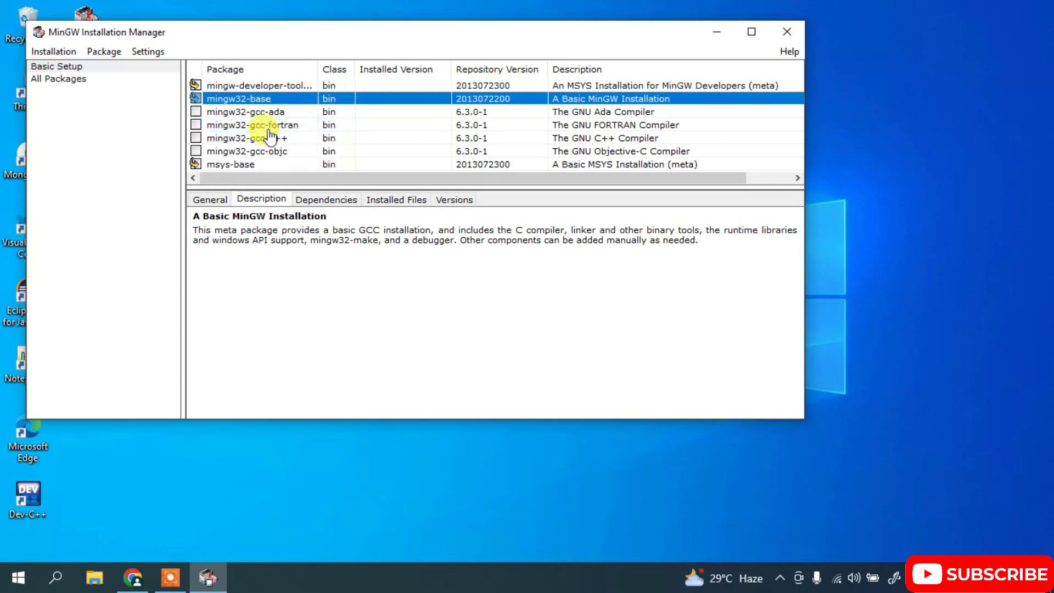
pyautogui.click(194, 113)
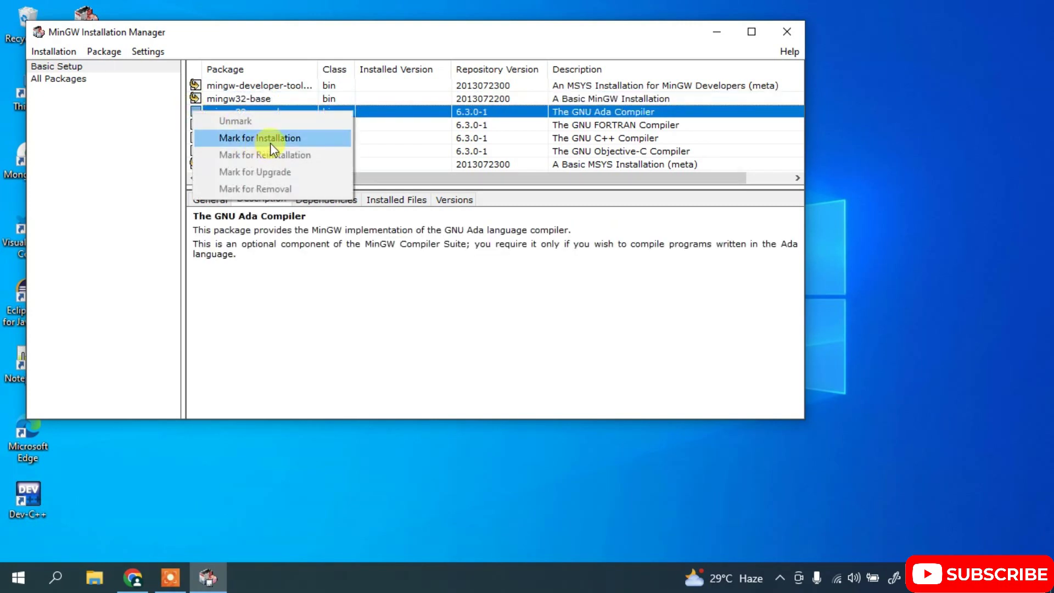
pyautogui.click(270, 142)
pyautogui.click(196, 125)
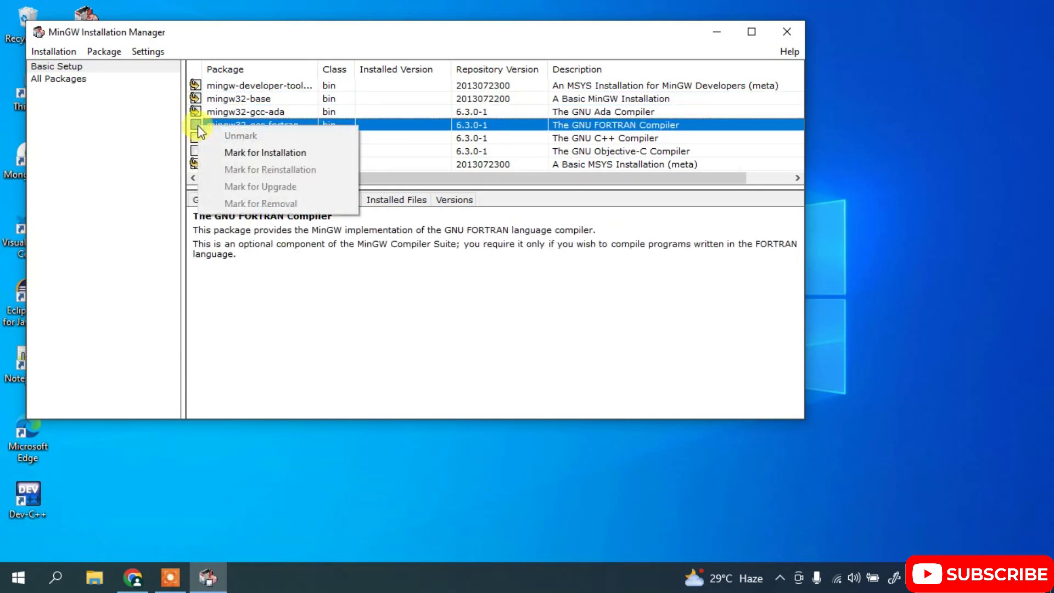
pyautogui.click(237, 154)
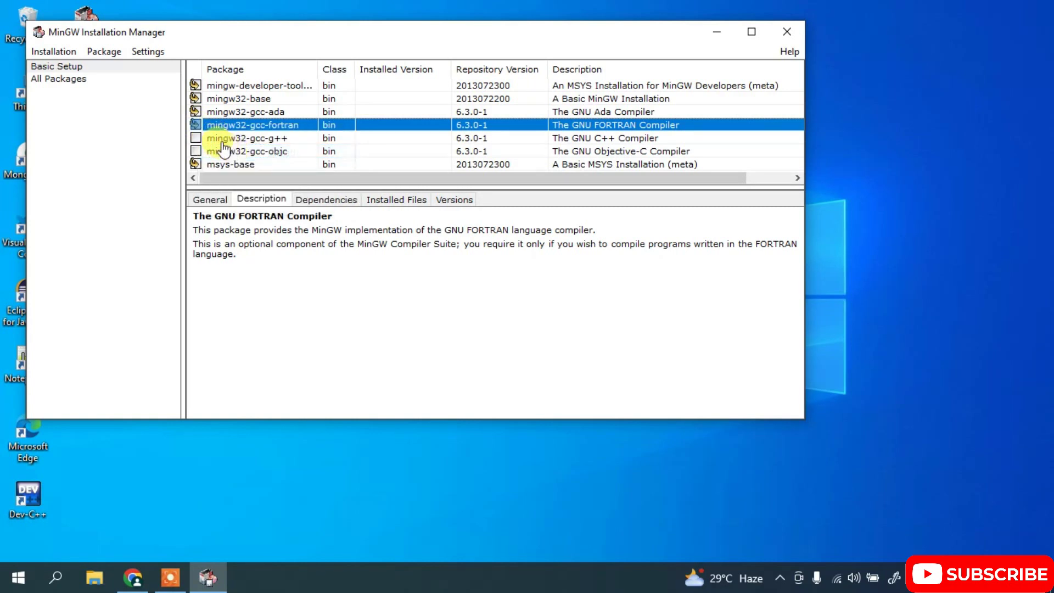
pyautogui.click(195, 138)
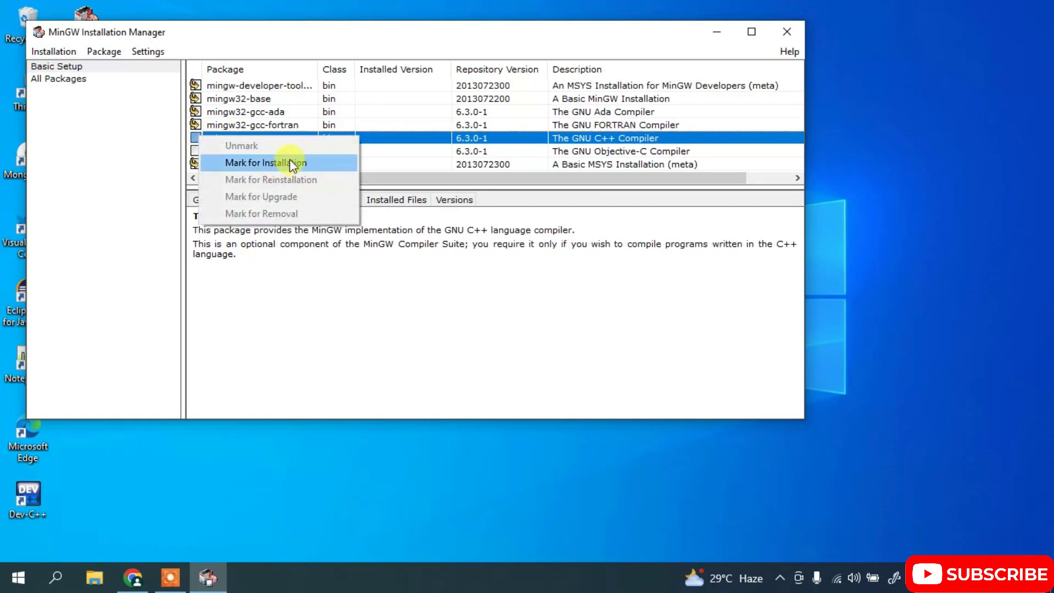
pyautogui.click(275, 163)
pyautogui.click(201, 150)
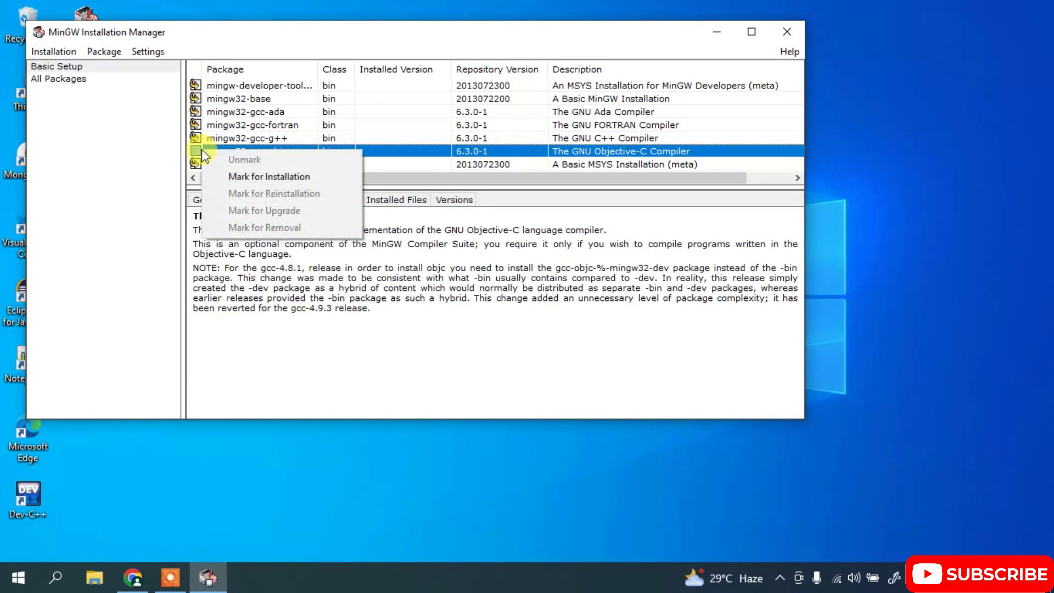
pyautogui.click(253, 176)
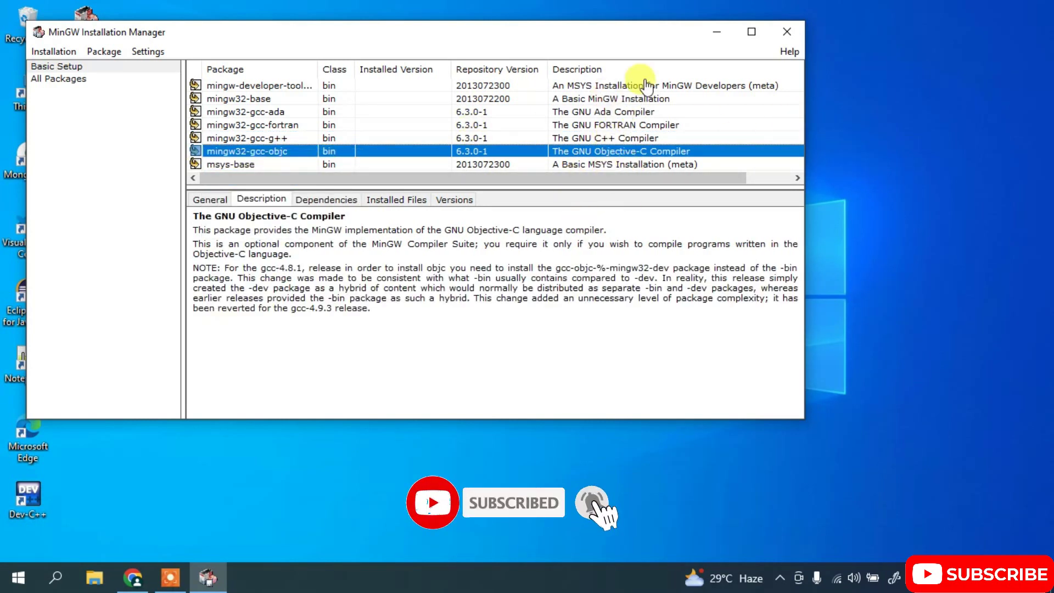
# - Apply changes to install the 122 scheduled packages, then close the finished report
pyautogui.click(52, 55)
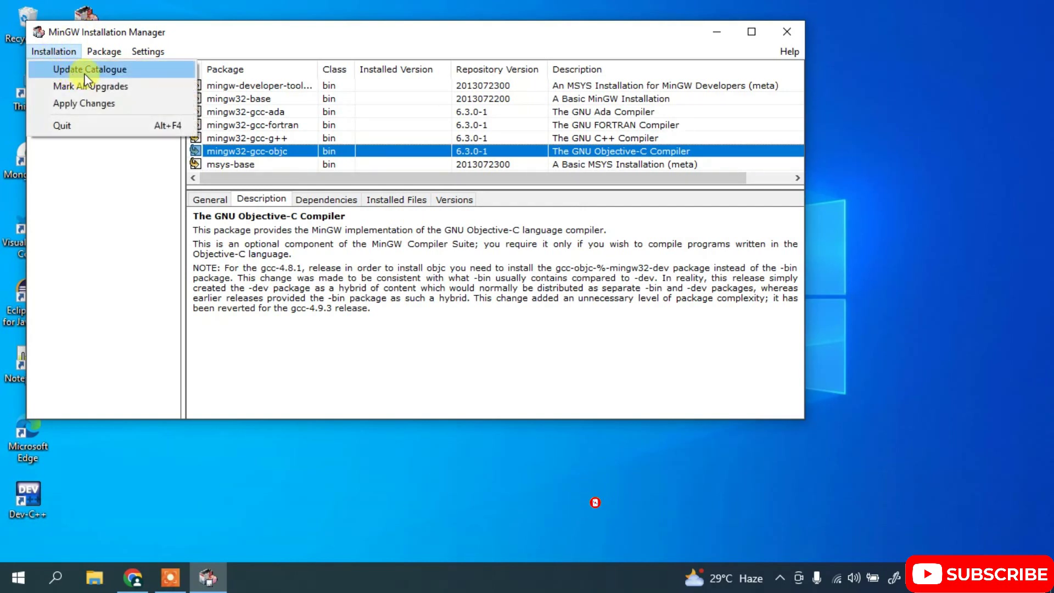
pyautogui.click(85, 104)
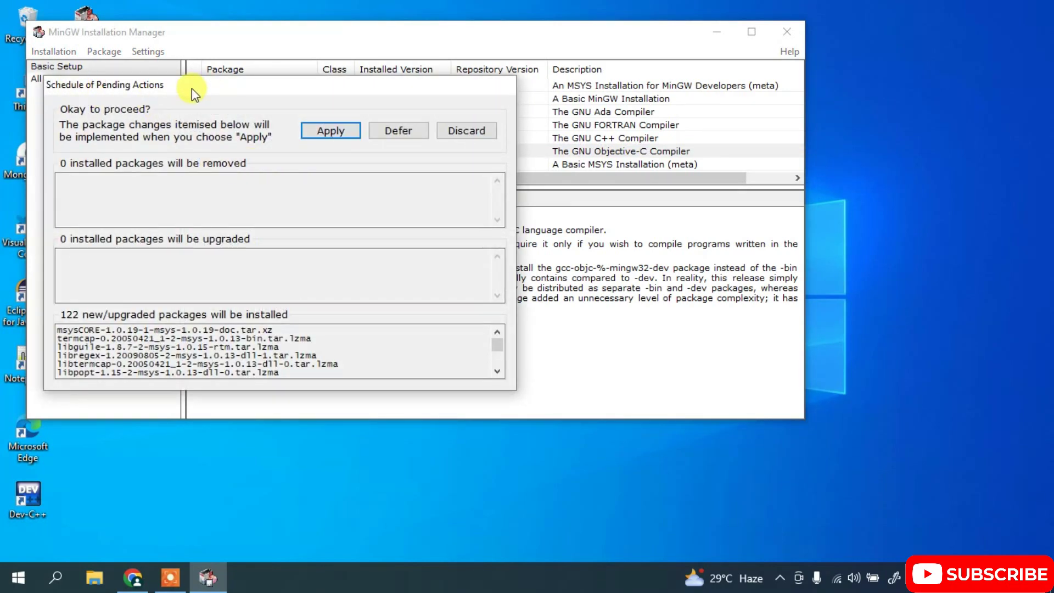
pyautogui.click(341, 135)
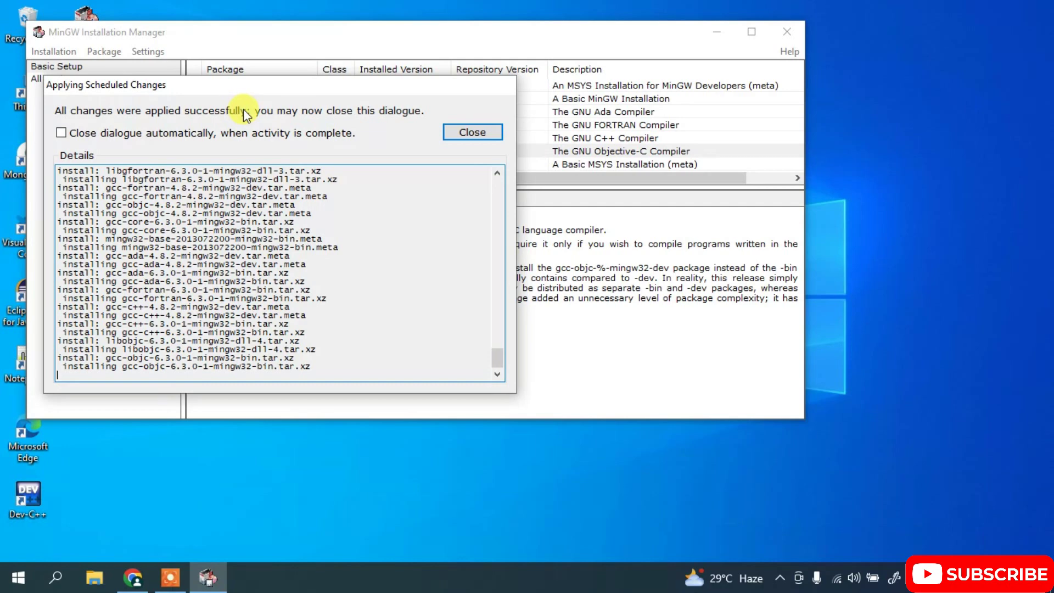
pyautogui.click(462, 135)
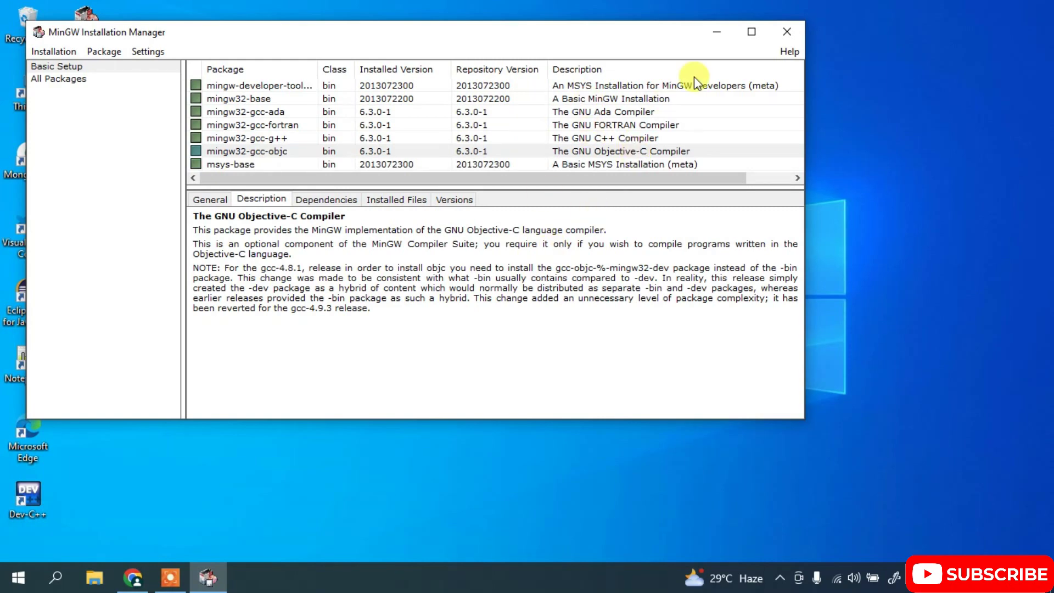
# - Minimize the MinGW Installation Manager and open File Explorer from the taskbar
pyautogui.click(722, 35)
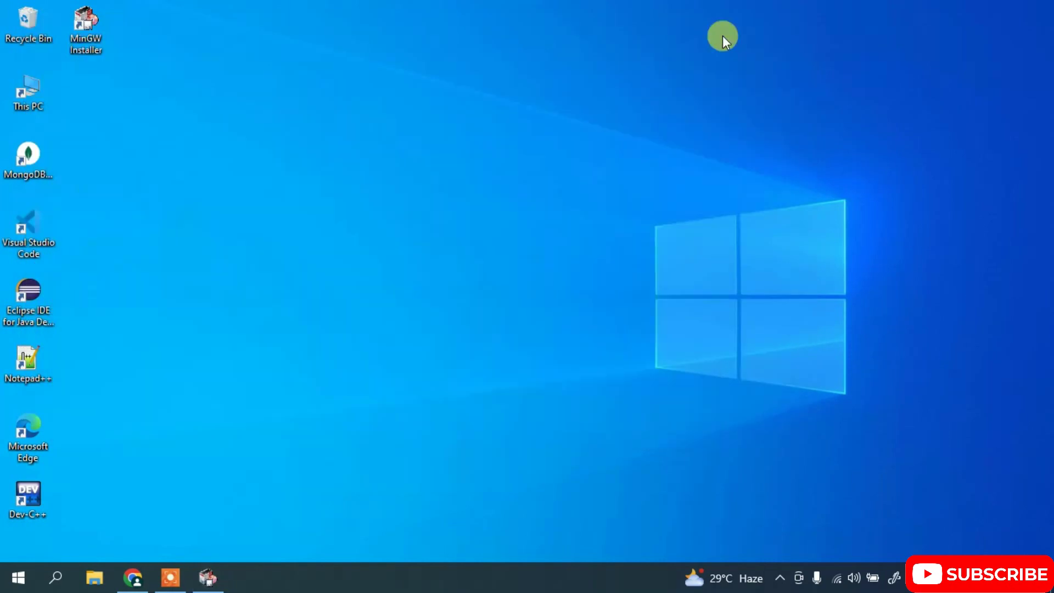
pyautogui.click(93, 15)
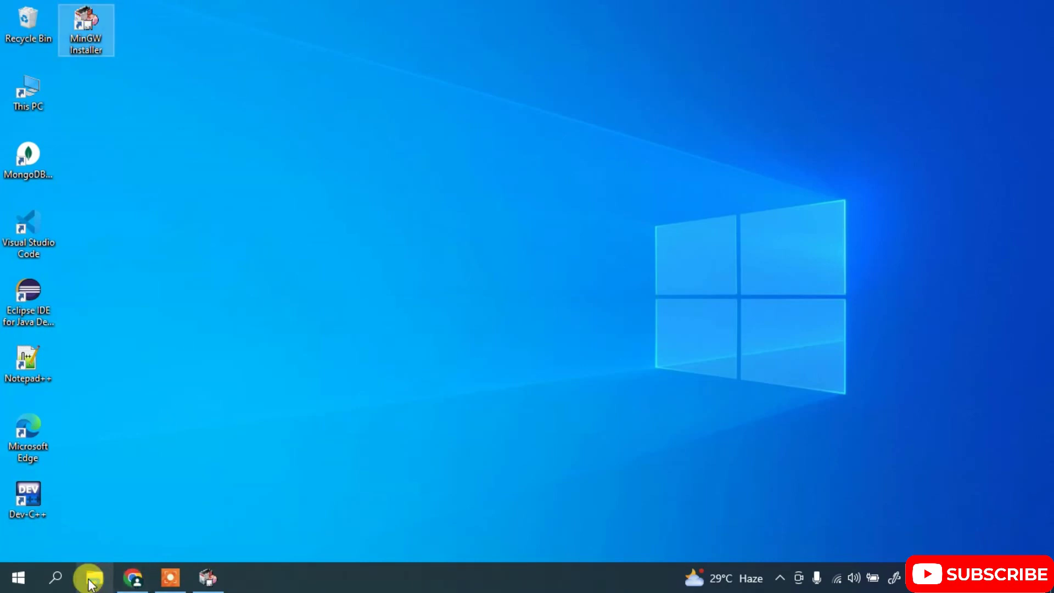
pyautogui.click(91, 582)
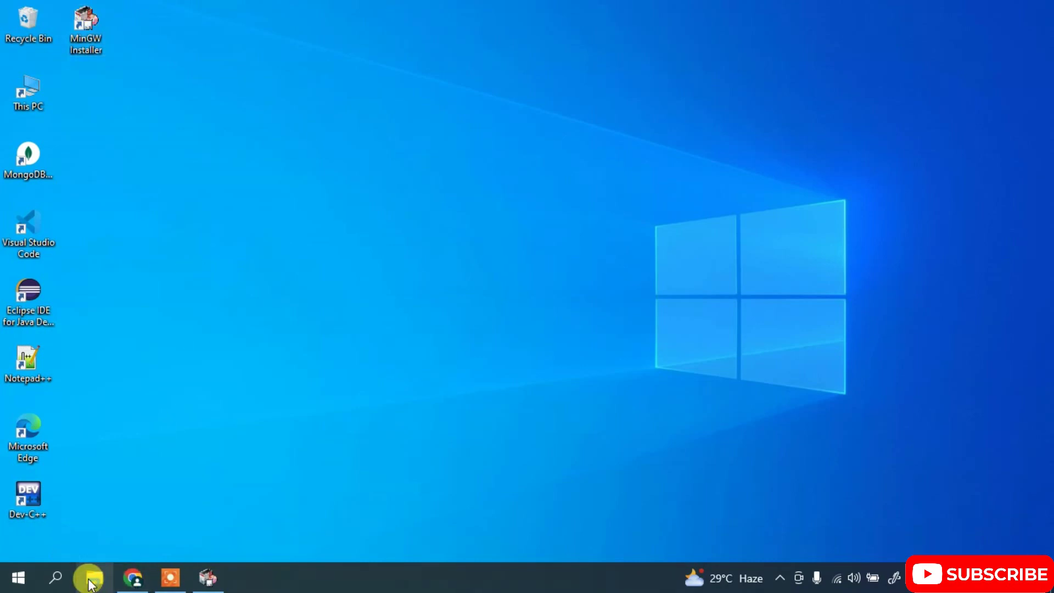
# - Navigate File Explorer into the C:\MinGW\bin folder
pyautogui.click(91, 581)
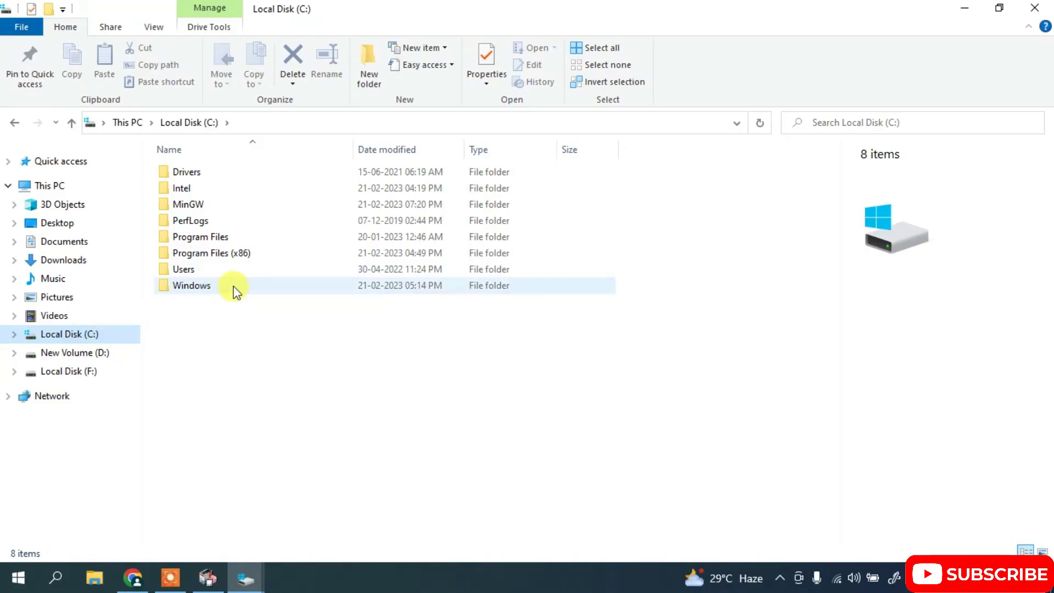
pyautogui.click(183, 201)
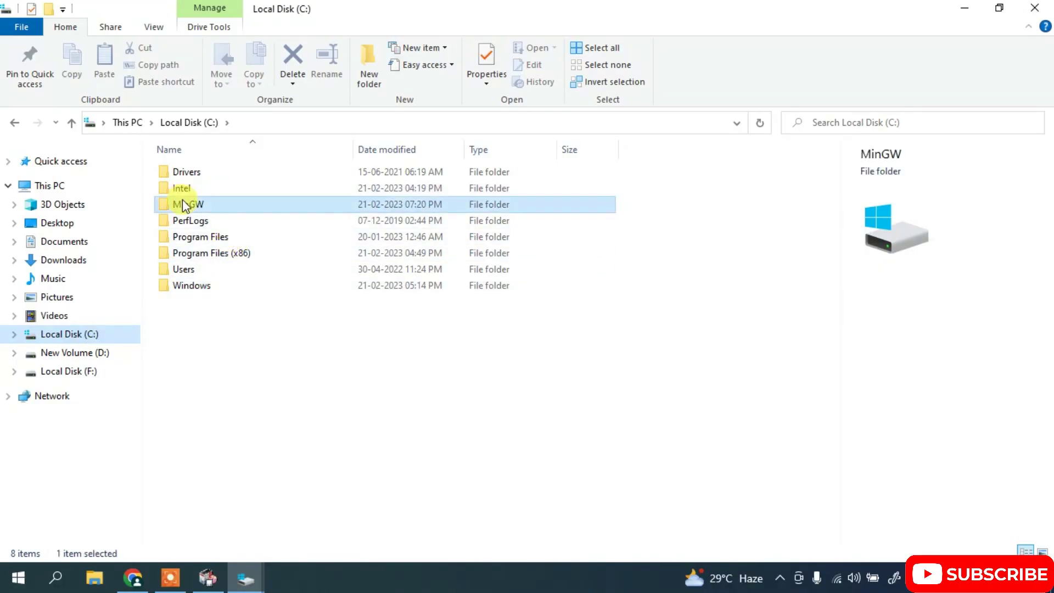
pyautogui.doubleClick(219, 204)
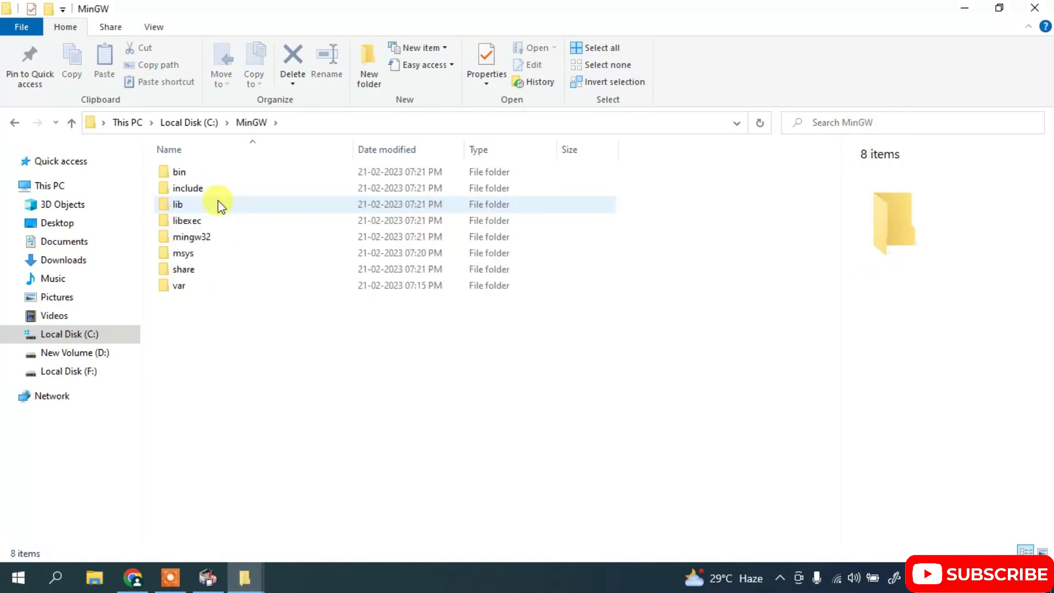
pyautogui.click(217, 175)
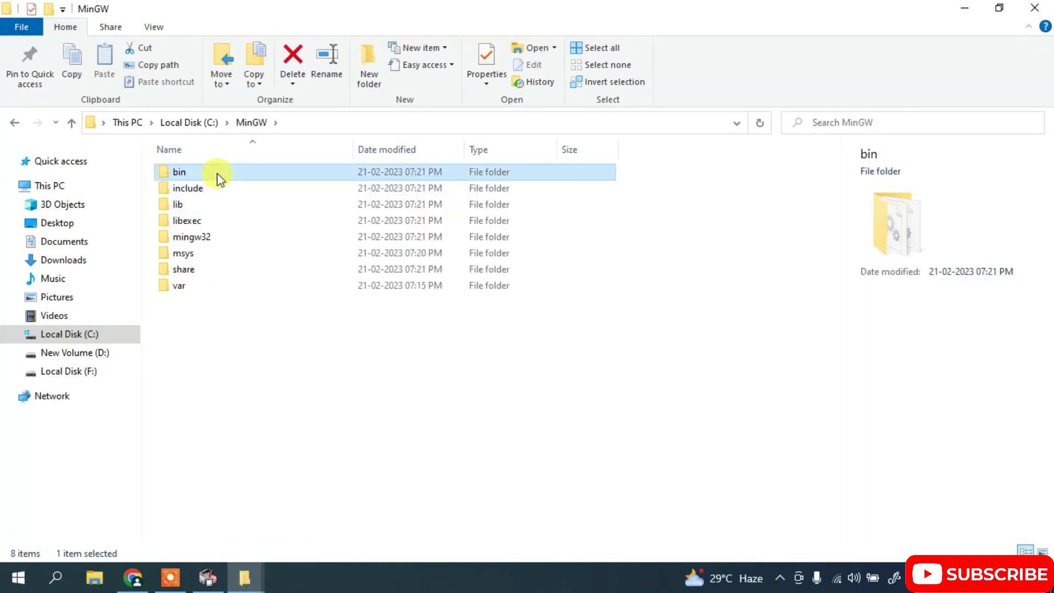
pyautogui.doubleClick(218, 175)
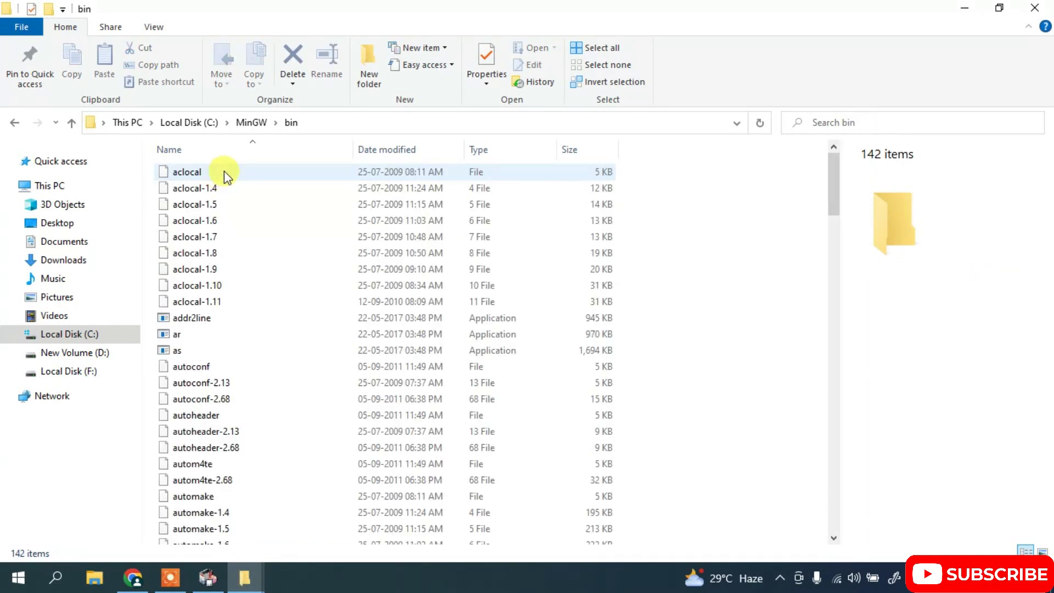
# - Copy the folder path C:\MinGW\bin from the address bar
pyautogui.click(377, 129)
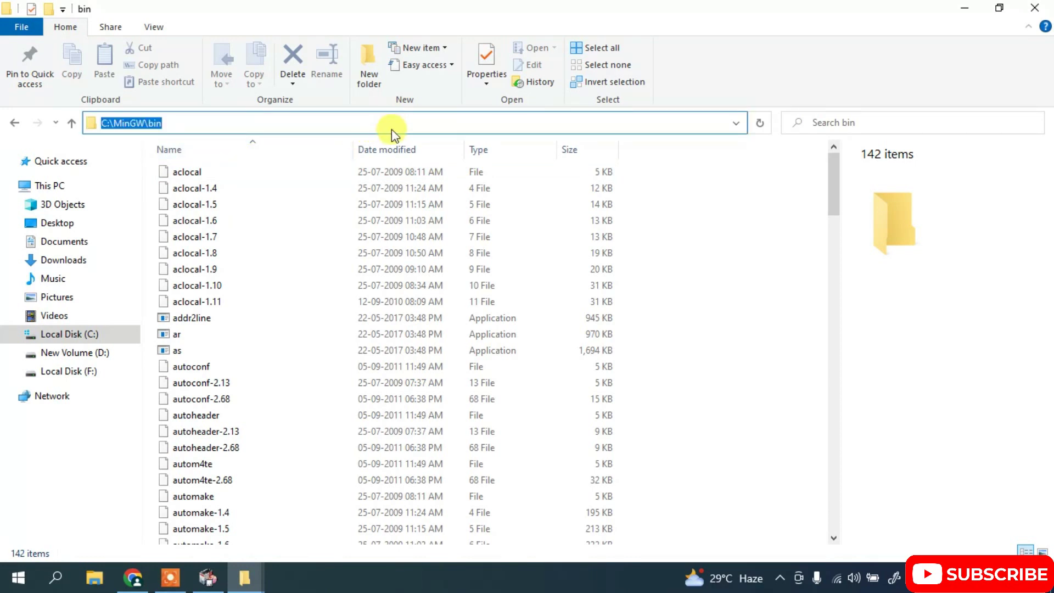
pyautogui.rightClick(395, 122)
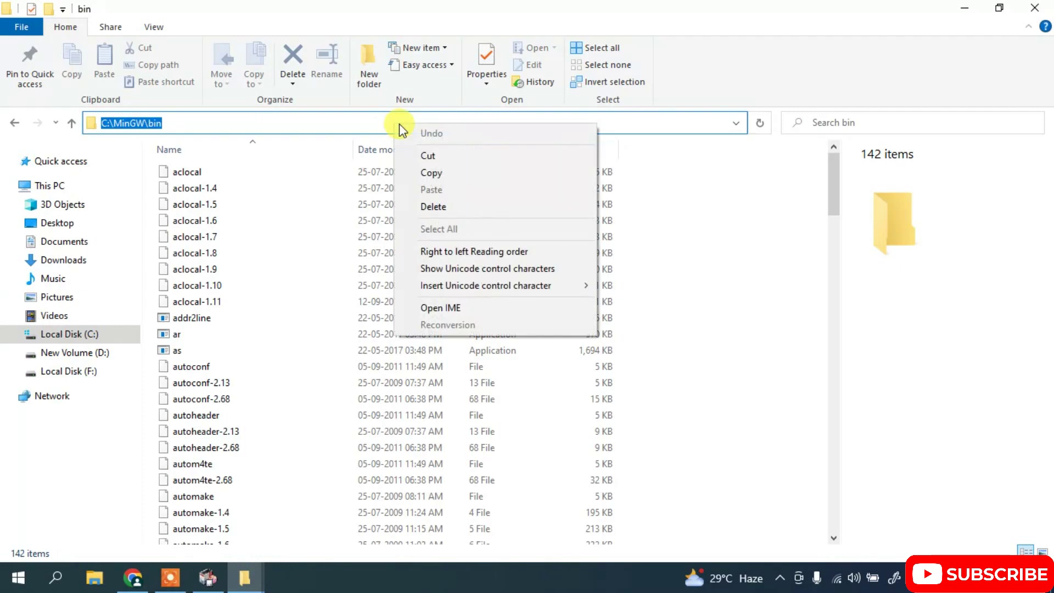
pyautogui.click(433, 173)
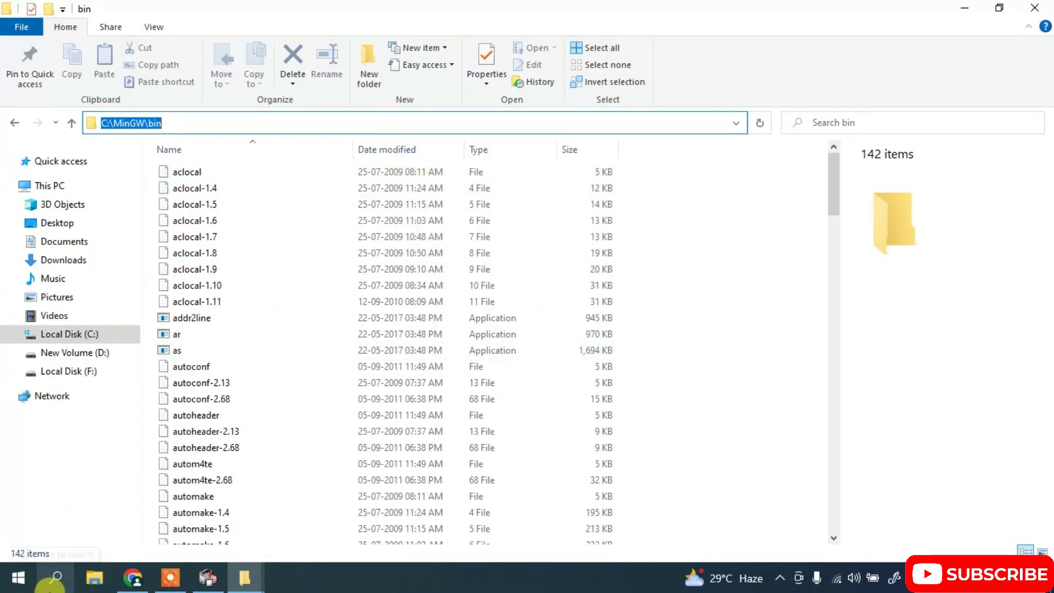
# - Search Start for 'environ' and open Environment Variables from System Properties
pyautogui.click(55, 577)
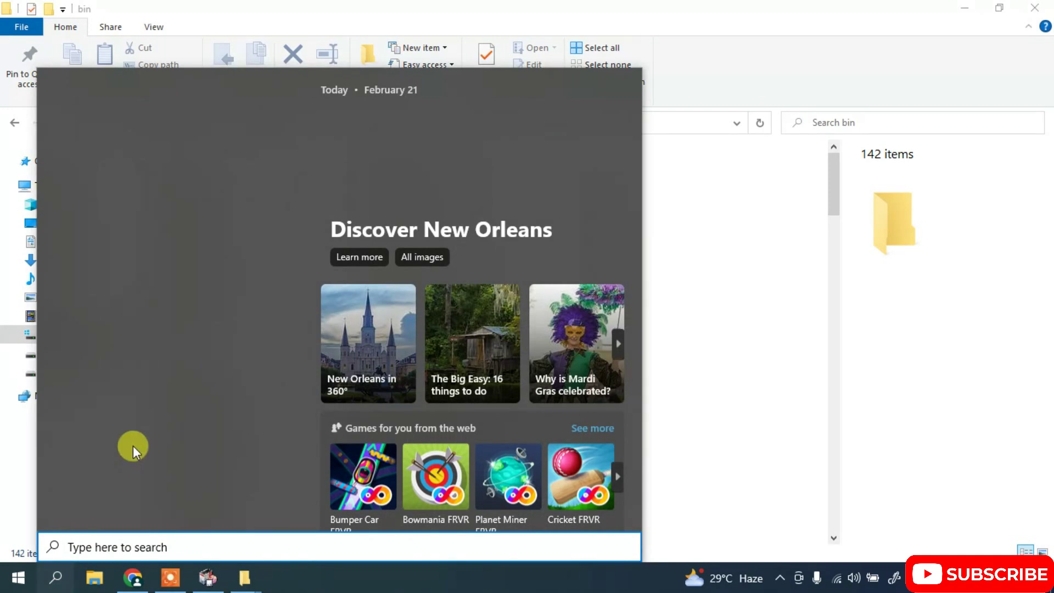
pyautogui.write('environ')
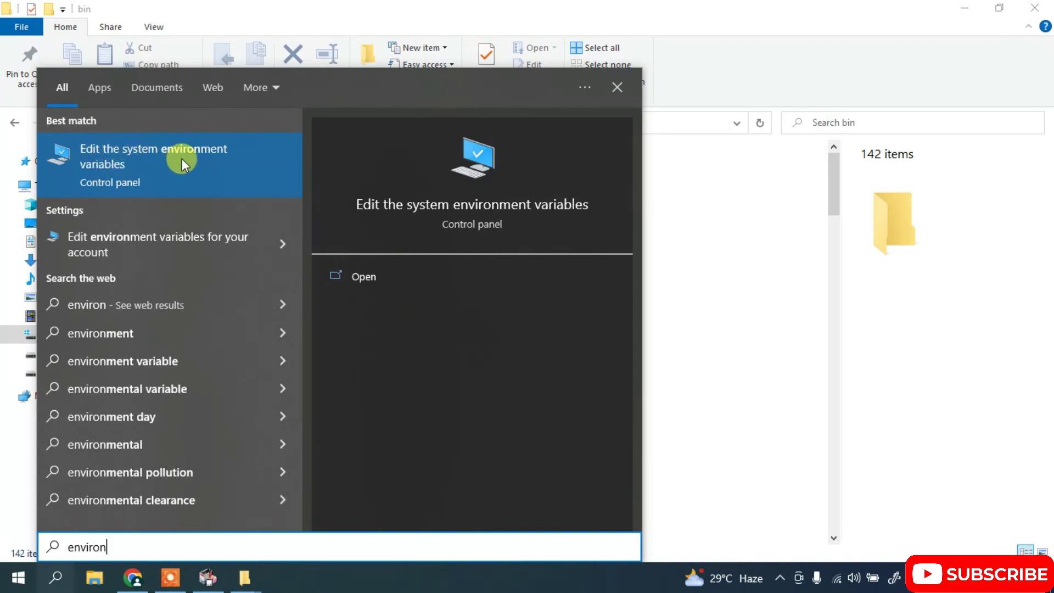
pyautogui.click(182, 159)
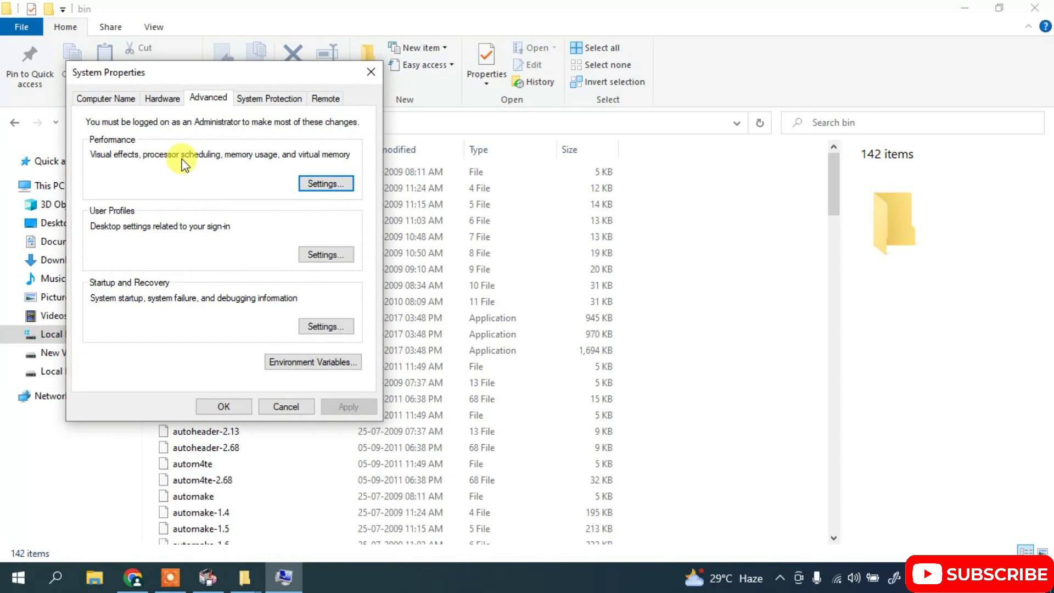
pyautogui.click(278, 356)
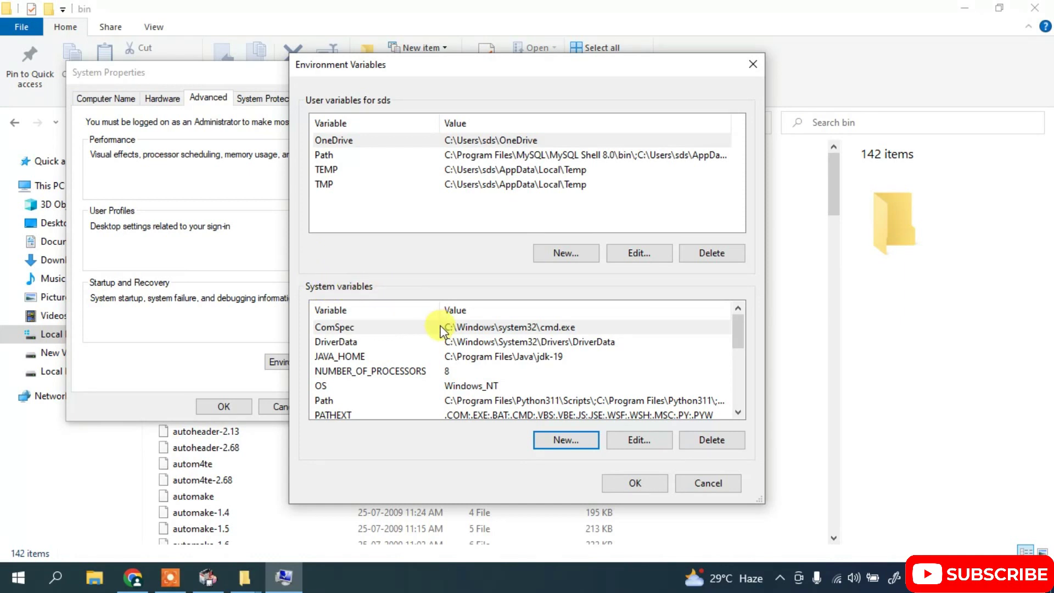
# - Add a new C:\MinGW\bin entry to the system Path variable
pyautogui.click(327, 400)
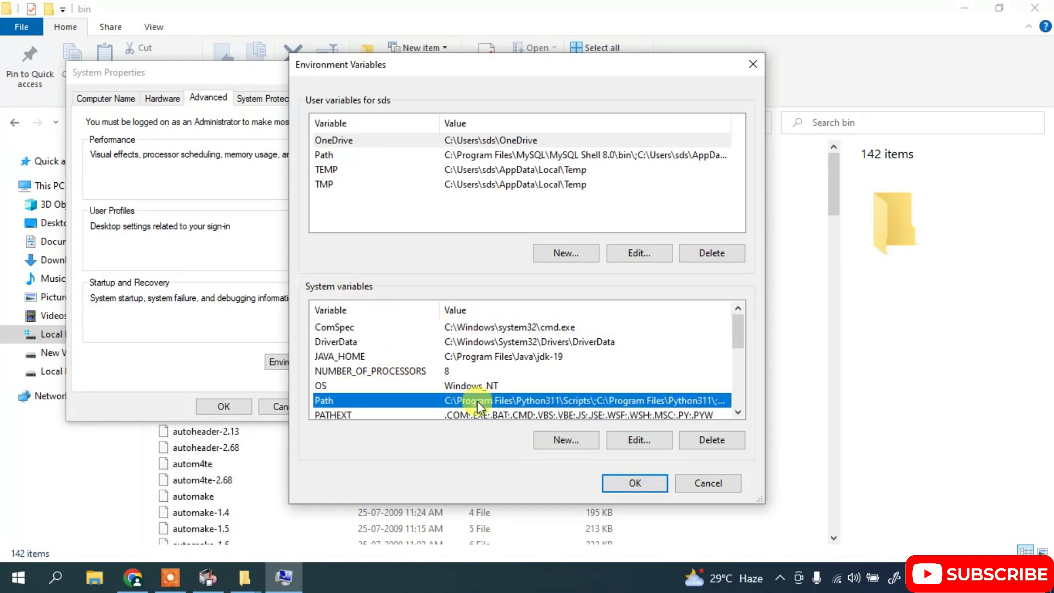
pyautogui.click(620, 434)
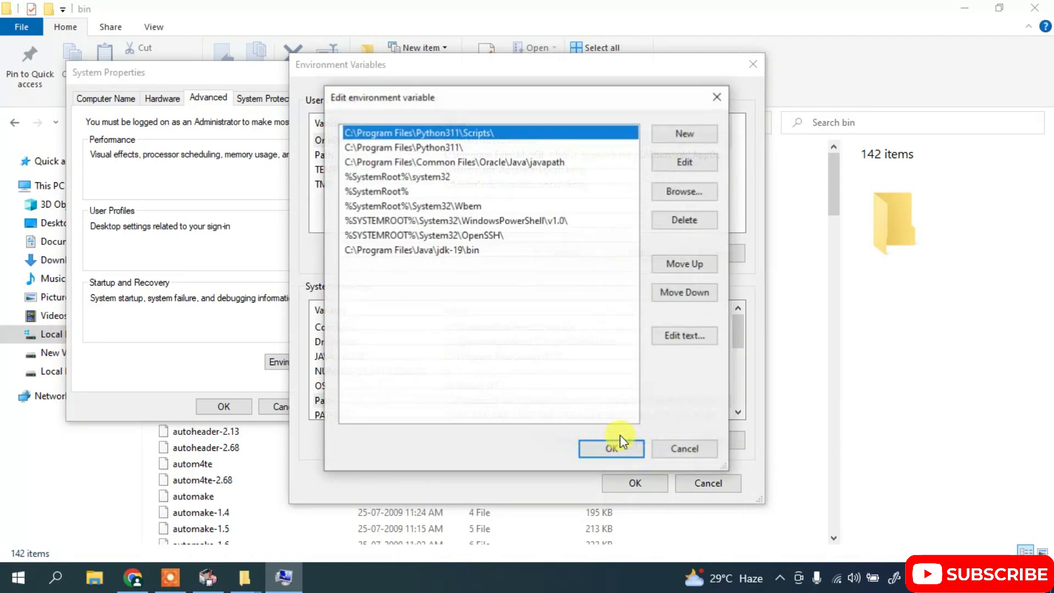
pyautogui.click(686, 134)
pyautogui.rightClick(346, 265)
pyautogui.click(381, 331)
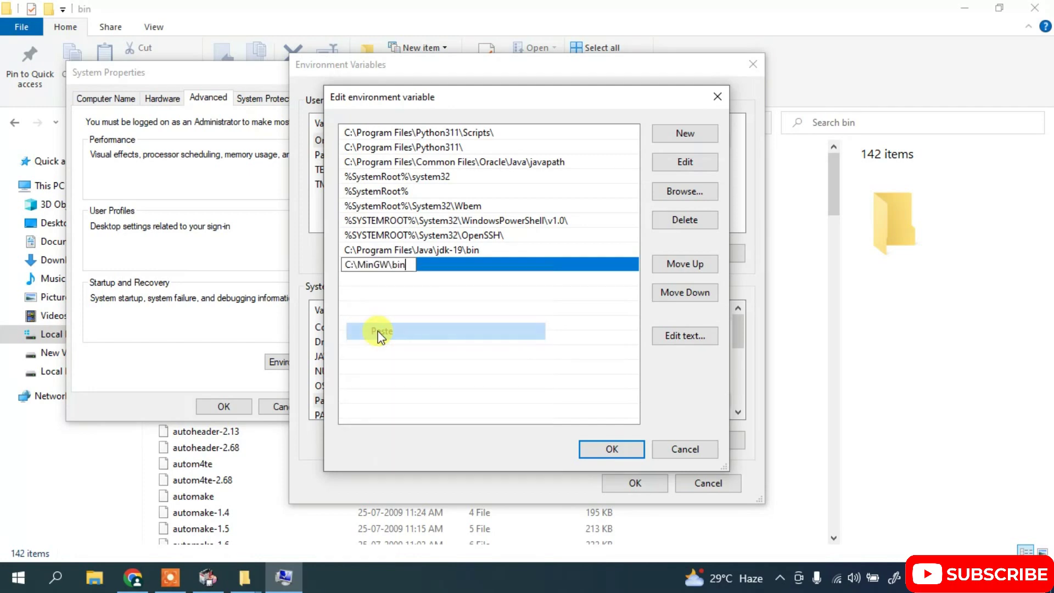
pyautogui.click(534, 312)
# - Confirm the Path, Environment Variables and System Properties dialogs with OK
pyautogui.click(616, 449)
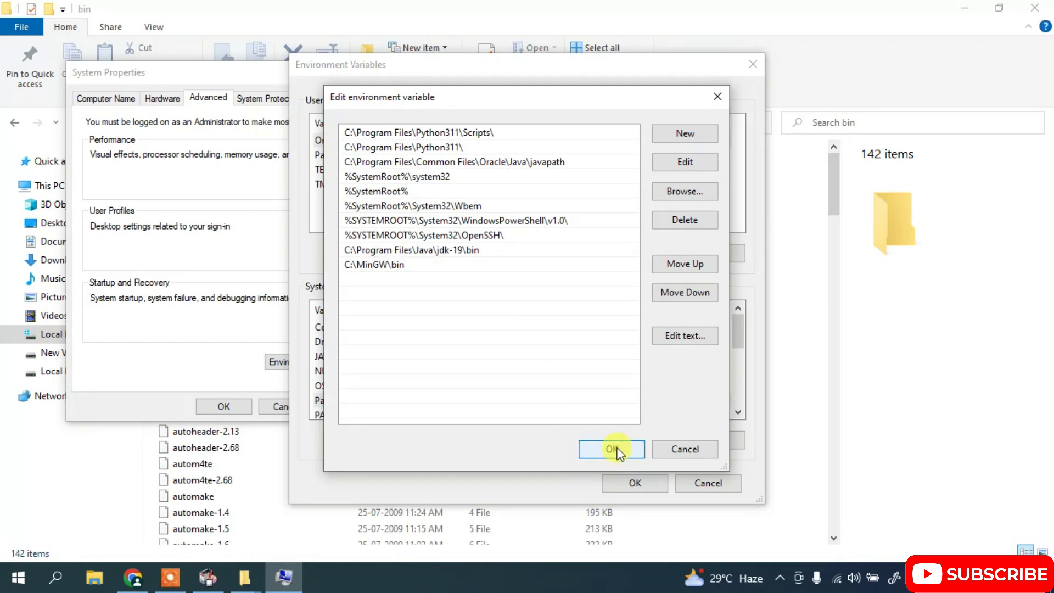
pyautogui.click(633, 474)
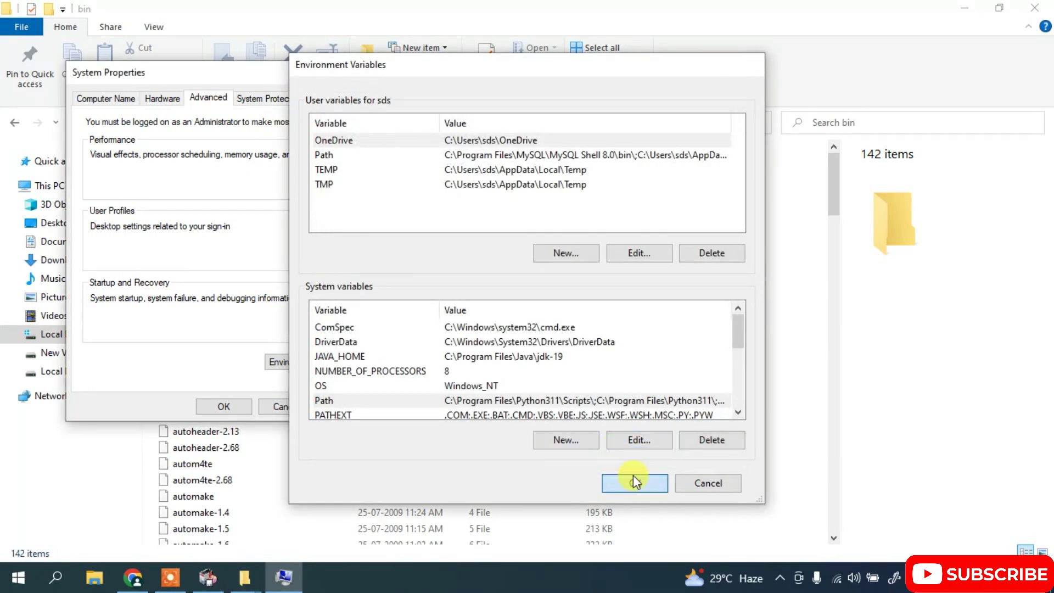
pyautogui.click(224, 406)
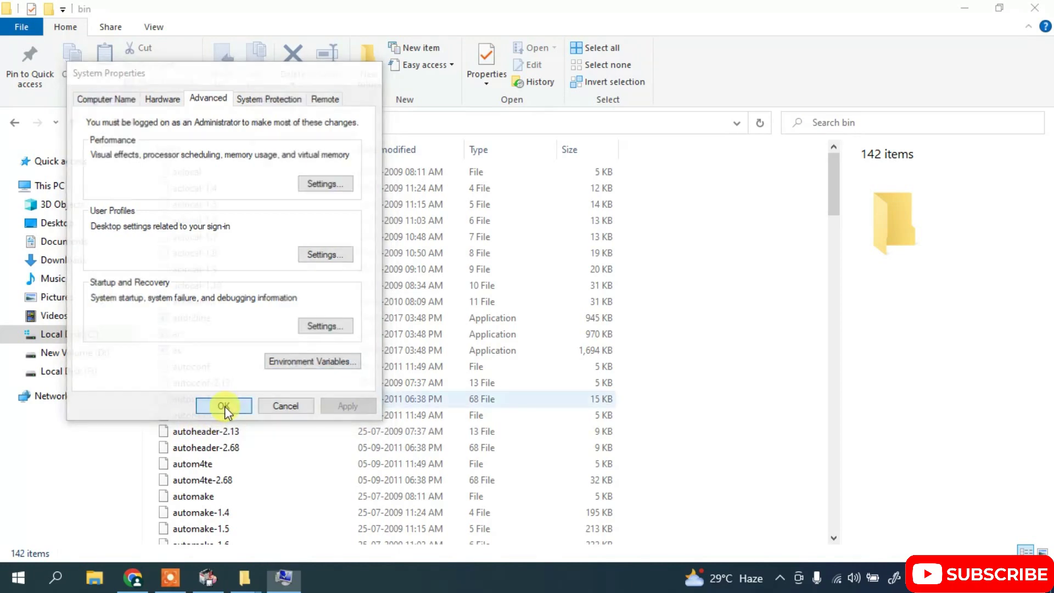
# - Clear the open windows and launch Command Prompt by searching for 'cmd'
pyautogui.click(976, 6)
pyautogui.click(966, 7)
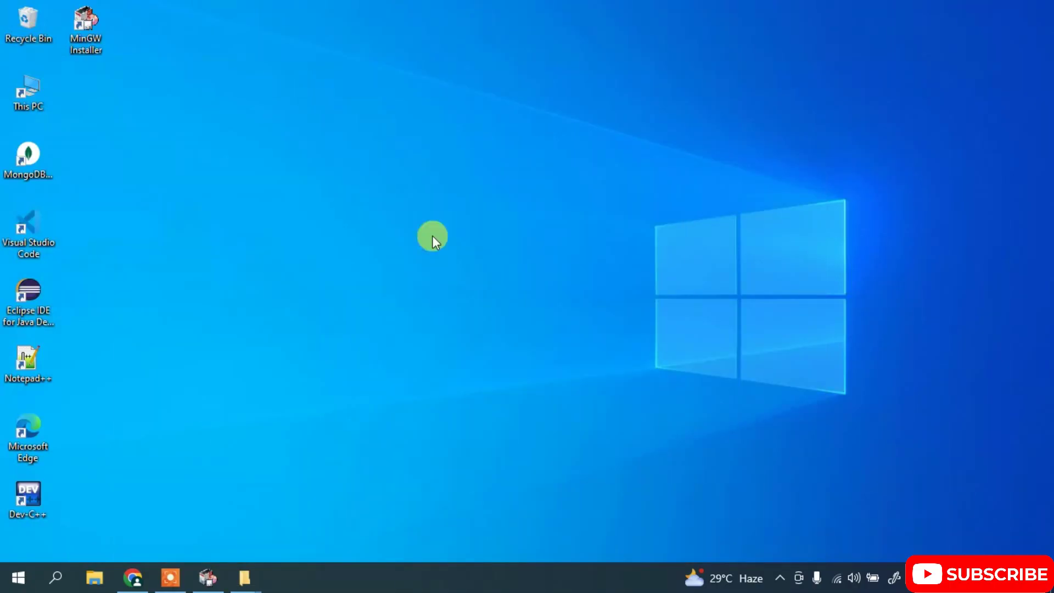
pyautogui.click(55, 576)
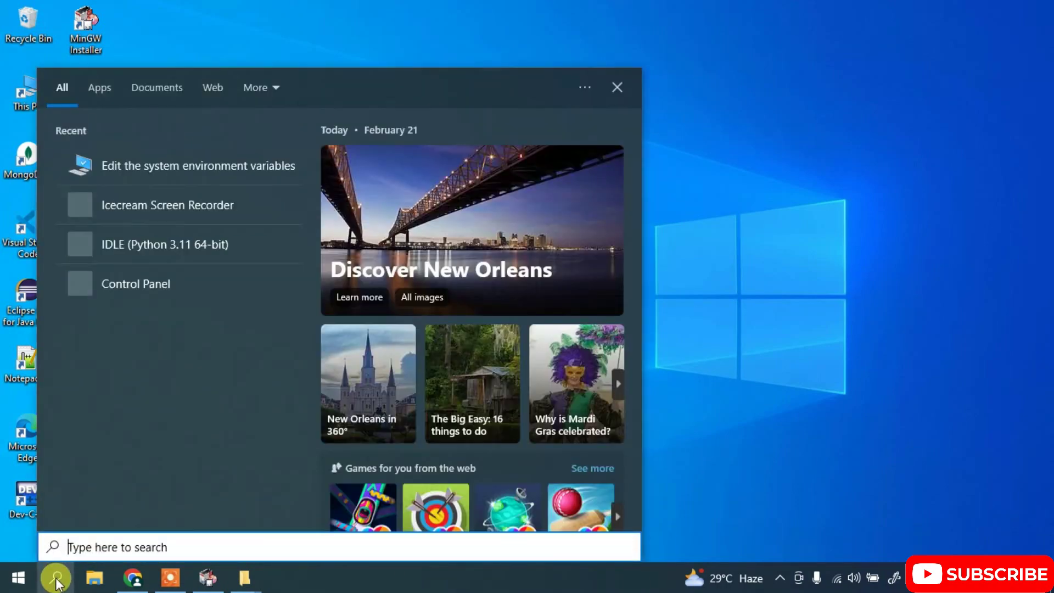
pyautogui.write('cmd')
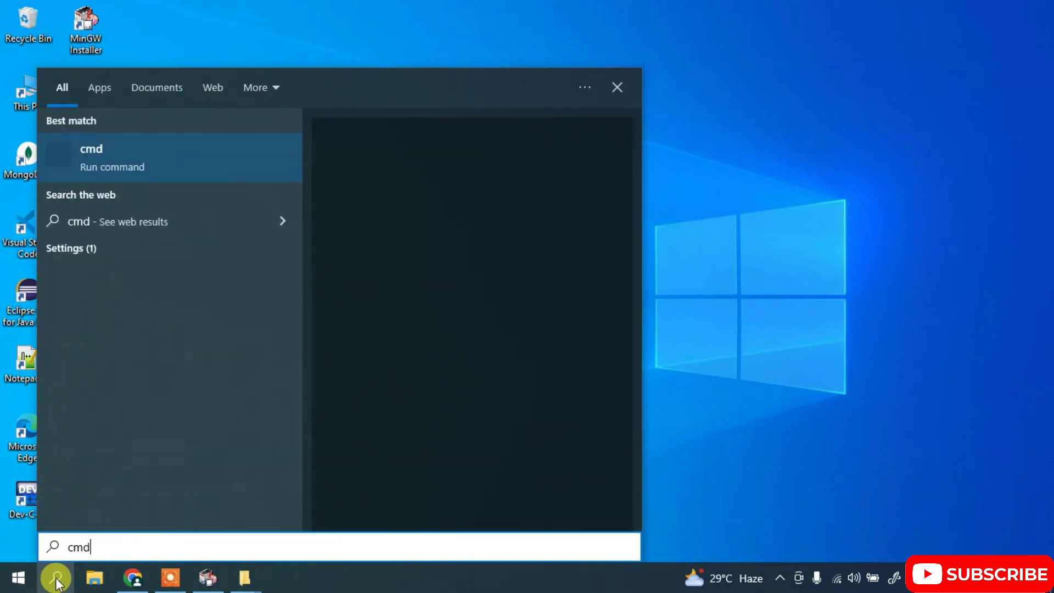
pyautogui.click(116, 147)
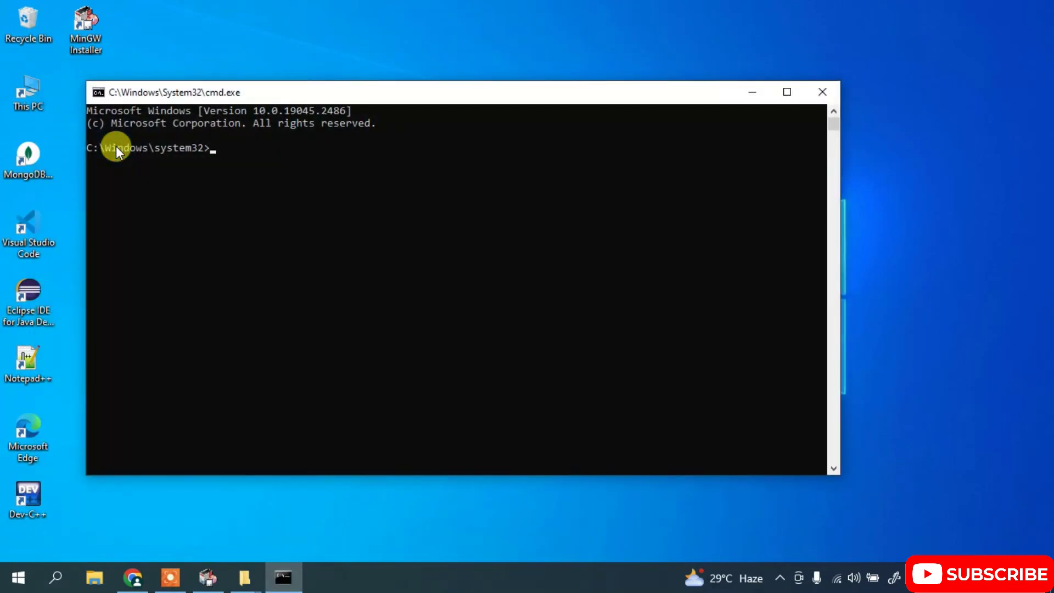
# - Run g++ --version, confirm it reports MinGW.org GCC-6.3.0-1 6.3.0, then close the window
pyautogui.write('g++ --version')
pyautogui.press('Return')
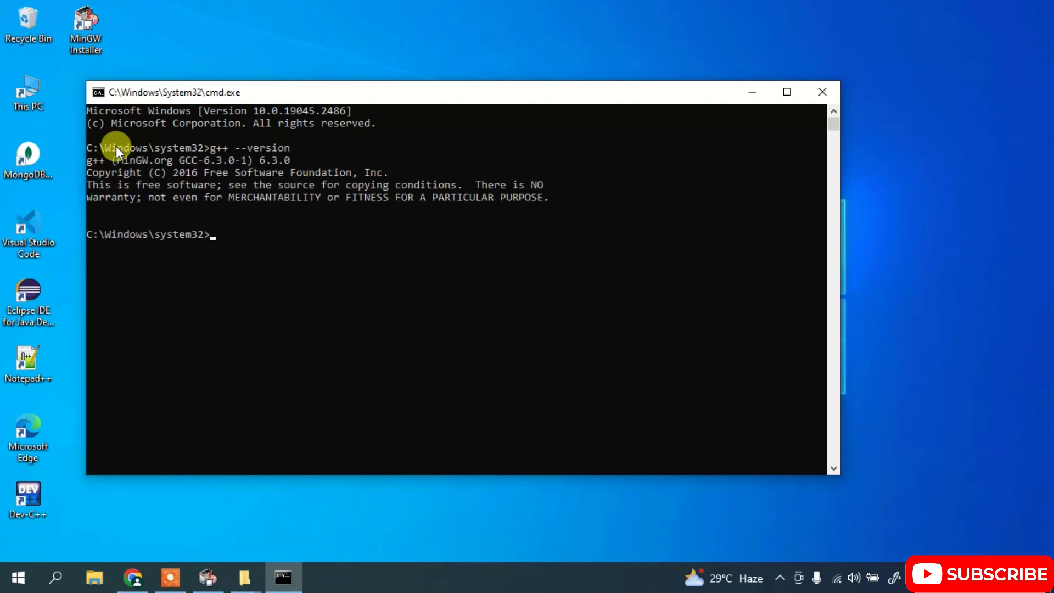
pyautogui.moveTo(88, 161); pyautogui.dragTo(124, 161)
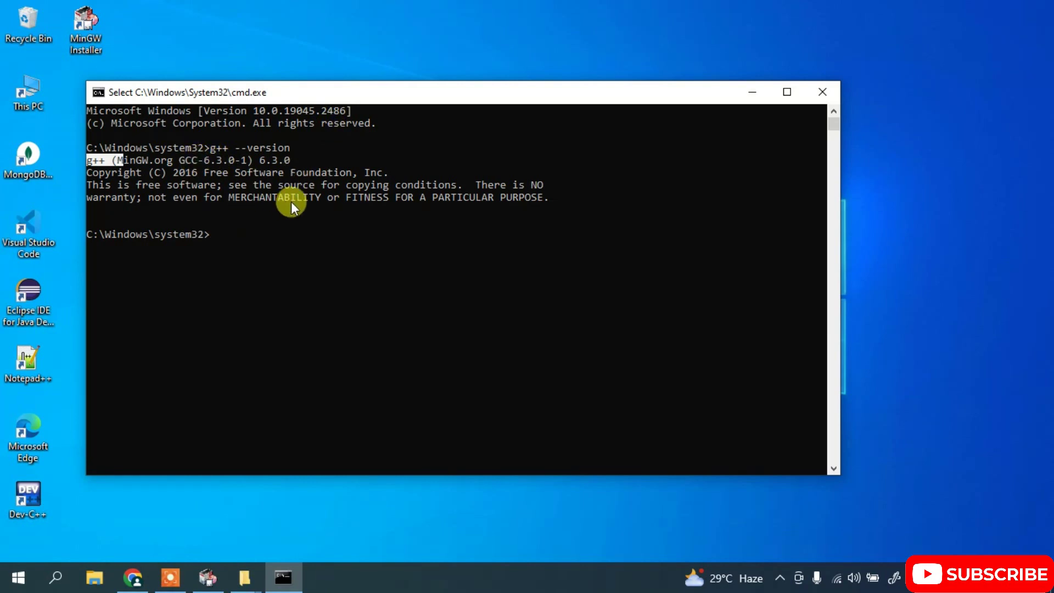
pyautogui.click(828, 94)
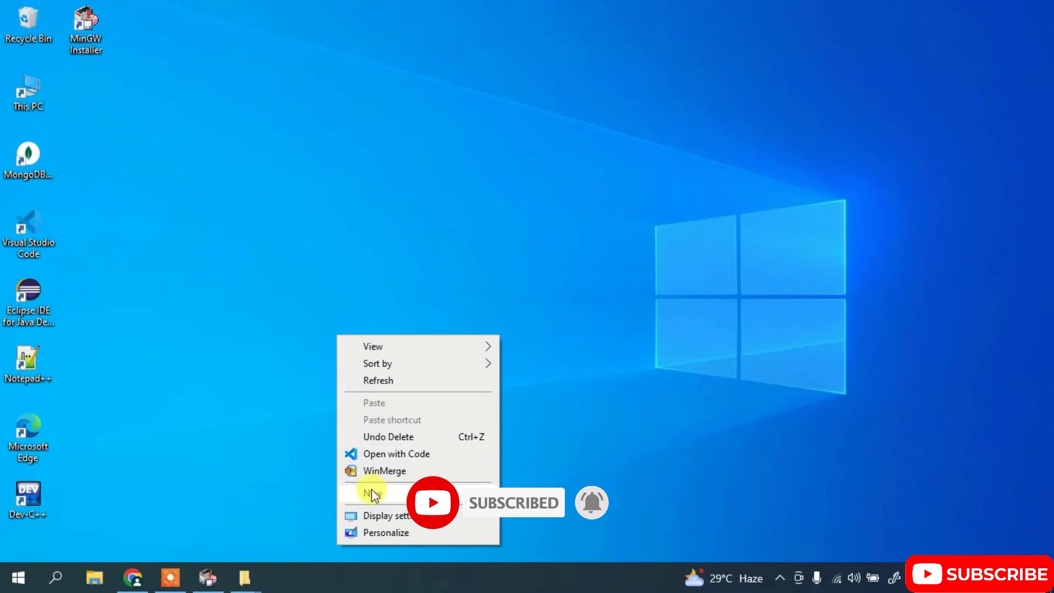
# - Create a new folder named 'c prac' on the desktop
pyautogui.moveTo(371, 493)
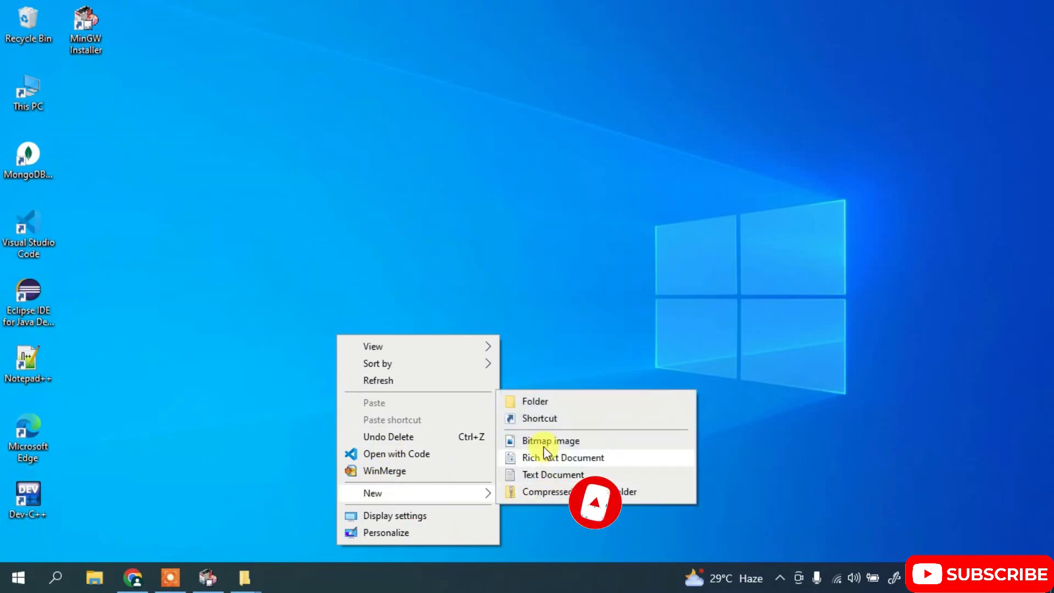
pyautogui.click(535, 404)
pyautogui.write('c prac')
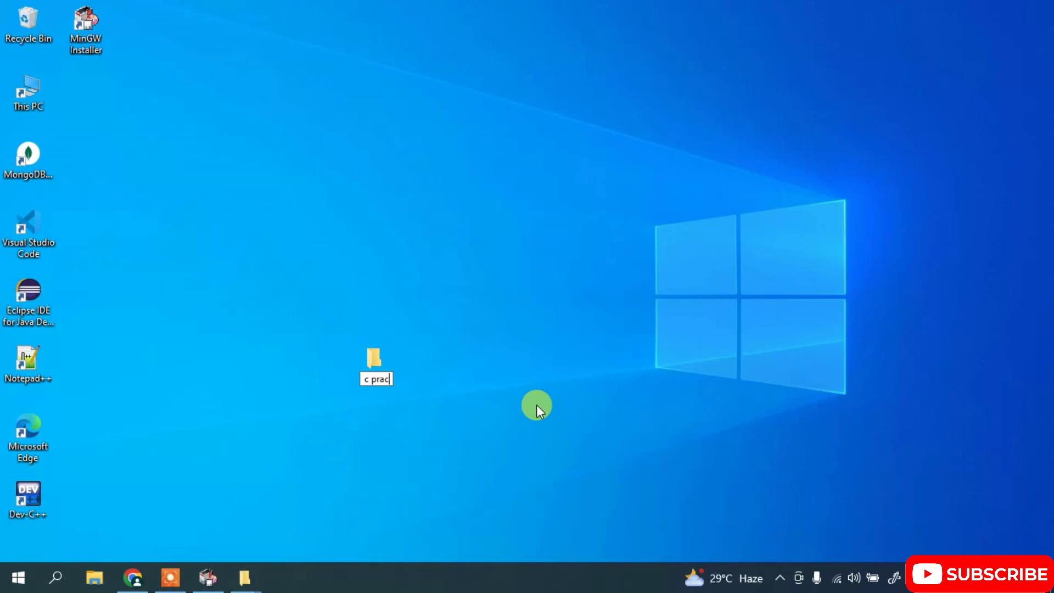
pyautogui.press('Return')
pyautogui.press('Return')
# - Inside c prac, create a new text document renamed to hello.c, accepting the extension change
pyautogui.rightClick(331, 198)
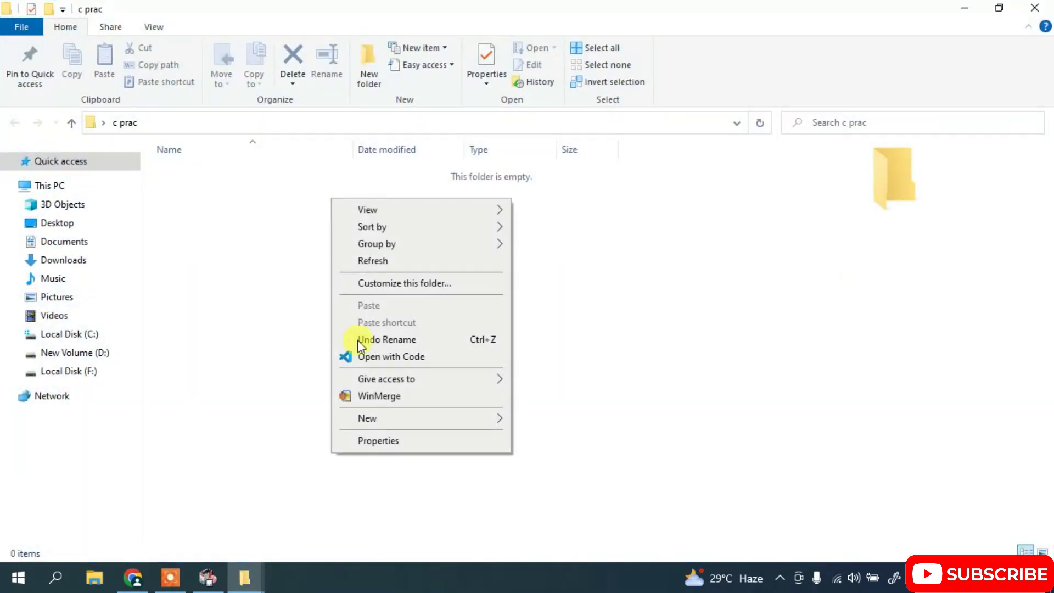
pyautogui.moveTo(393, 417)
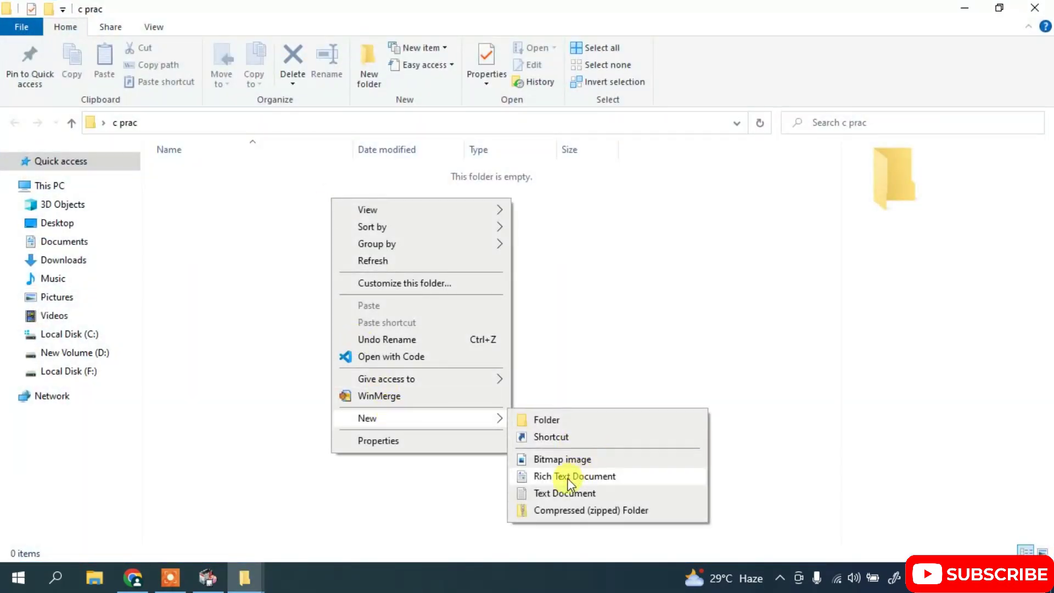
pyautogui.click(551, 492)
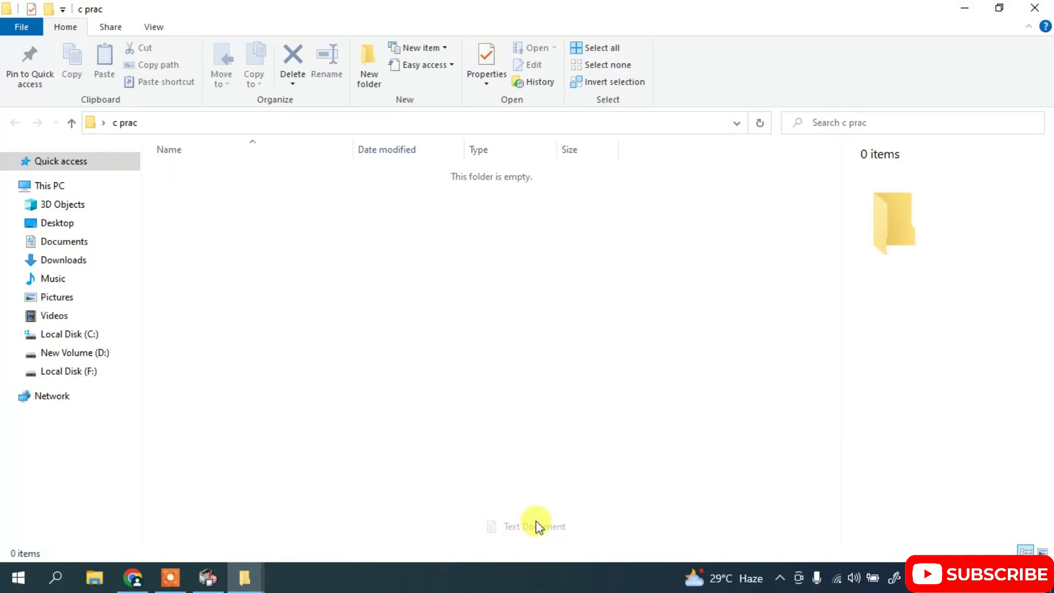
pyautogui.write('hello')
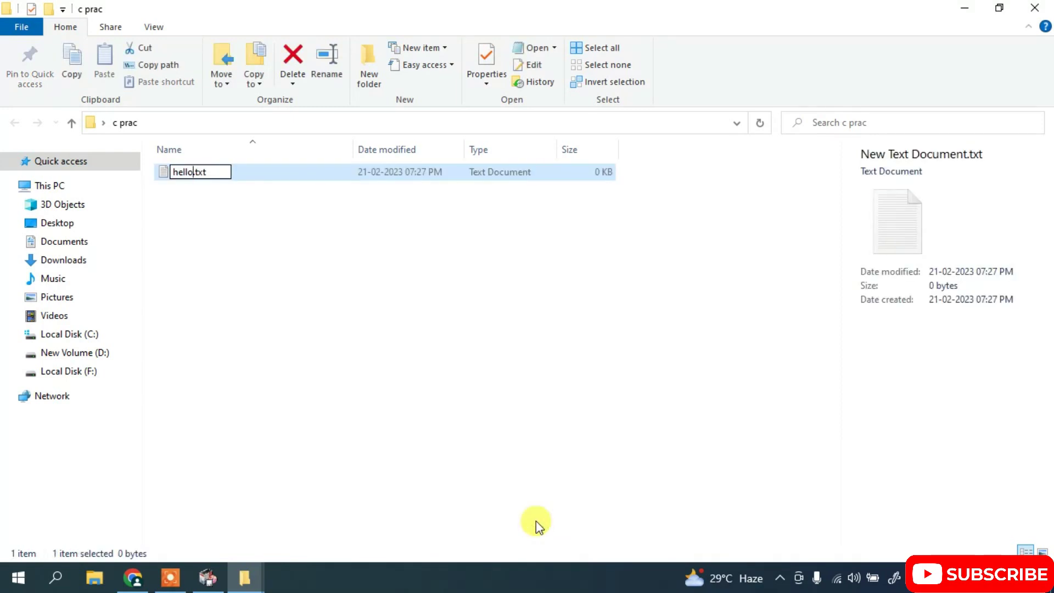
pyautogui.press('Delete')
pyautogui.press('Delete')
pyautogui.press('Delete')
pyautogui.write('c')
pyautogui.press('Return')
pyautogui.click(585, 285)
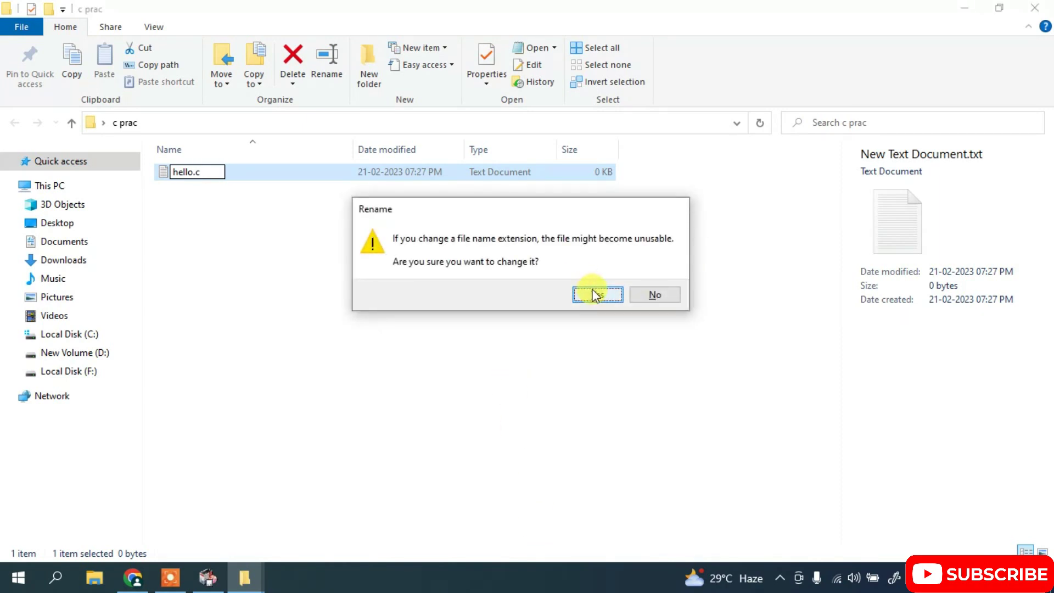
# - Open hello.c in Notepad++ with Edit with Notepad++
pyautogui.rightClick(208, 160)
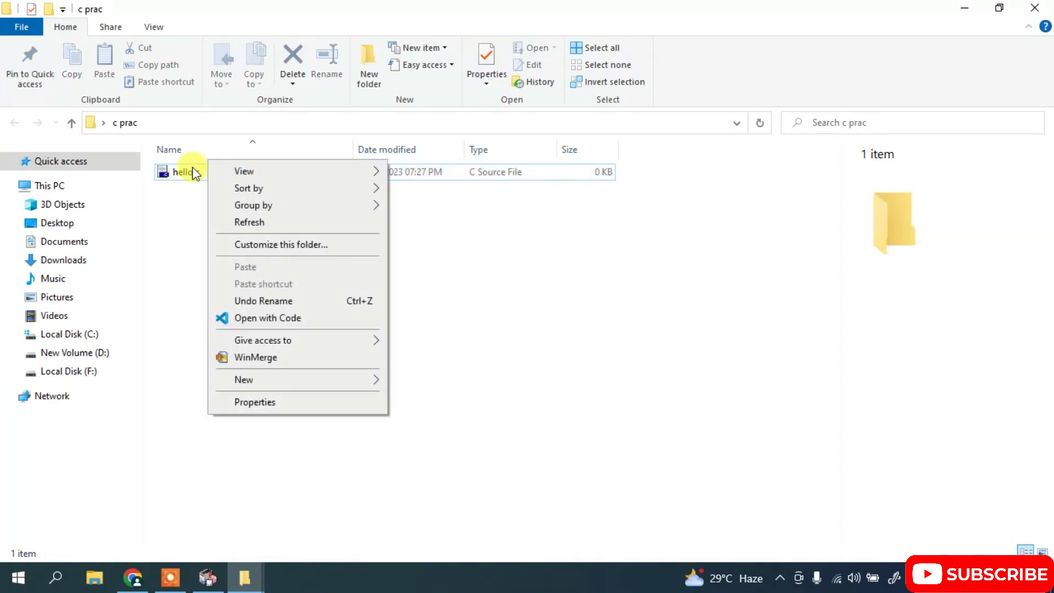
pyautogui.click(193, 173)
pyautogui.rightClick(192, 169)
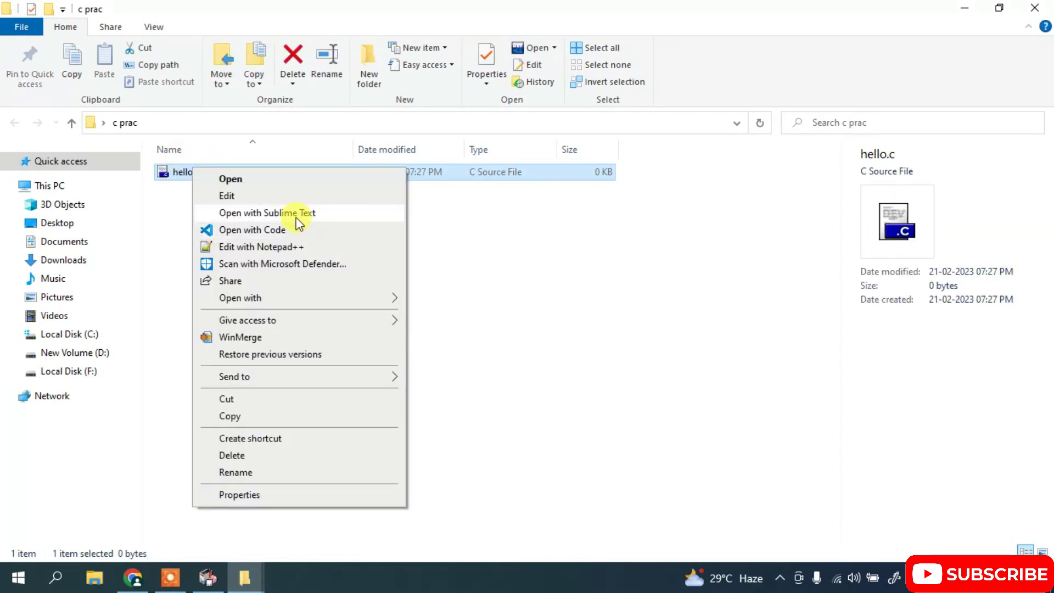
pyautogui.click(275, 247)
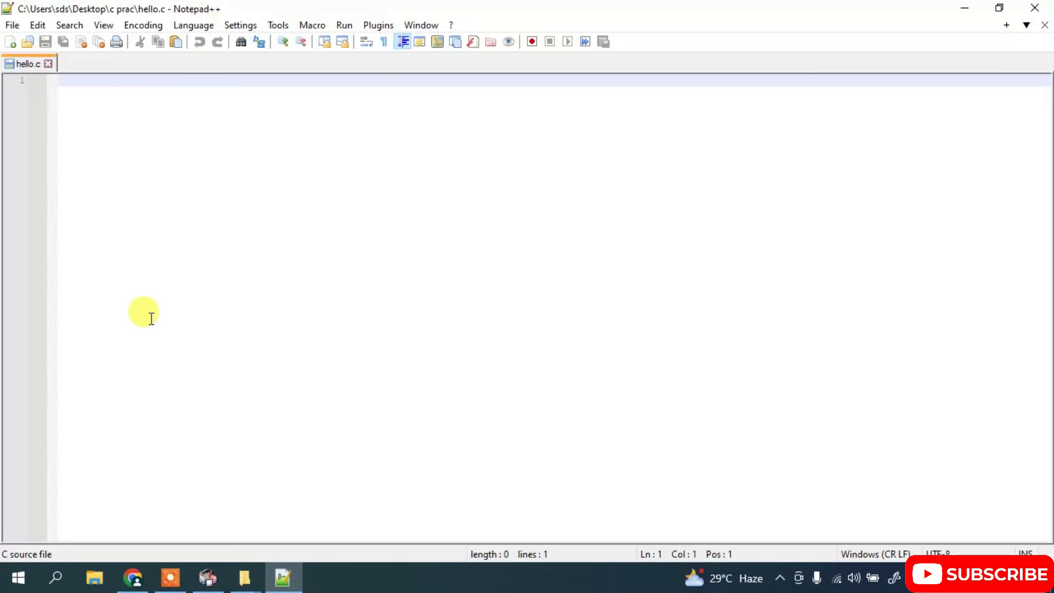
# - Write #include<stdio.h> and an int main() function with opening brace
pyautogui.write('#inc')
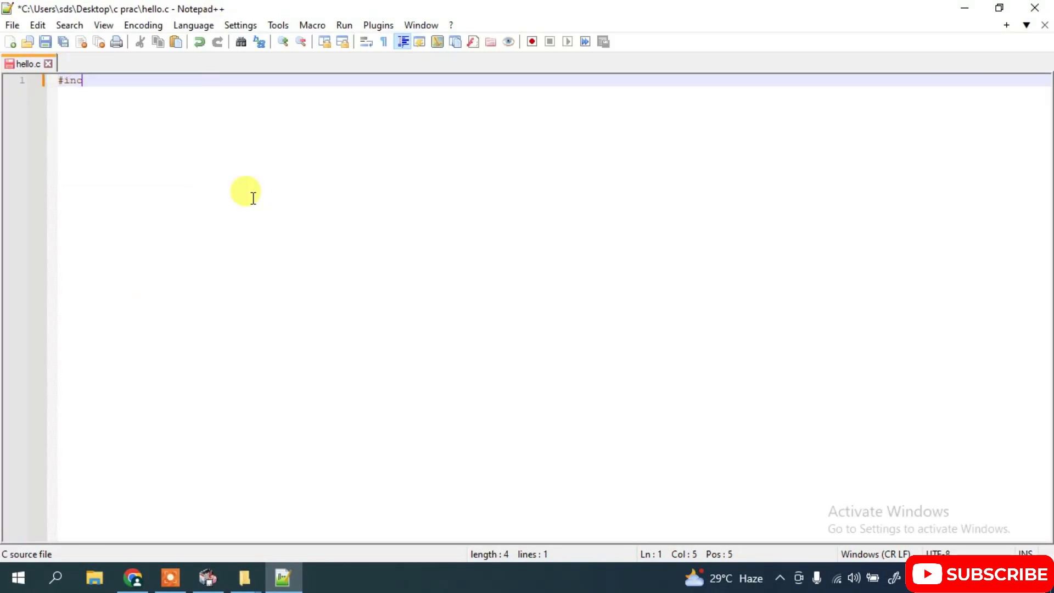
pyautogui.write('lude<stdio.h>')
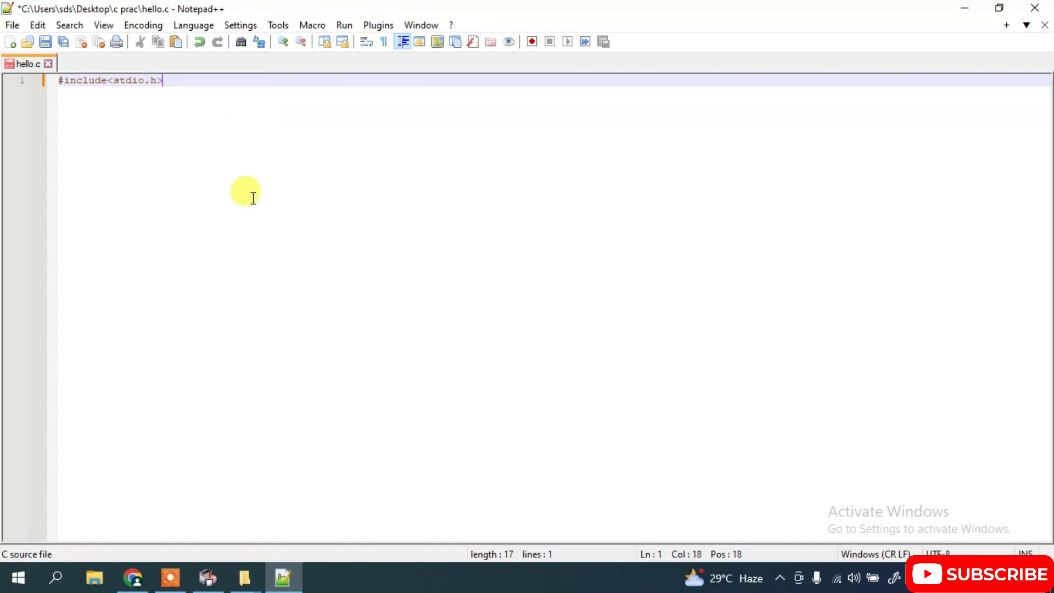
pyautogui.press('Return')
pyautogui.write('intm')
pyautogui.press('BackSpace')
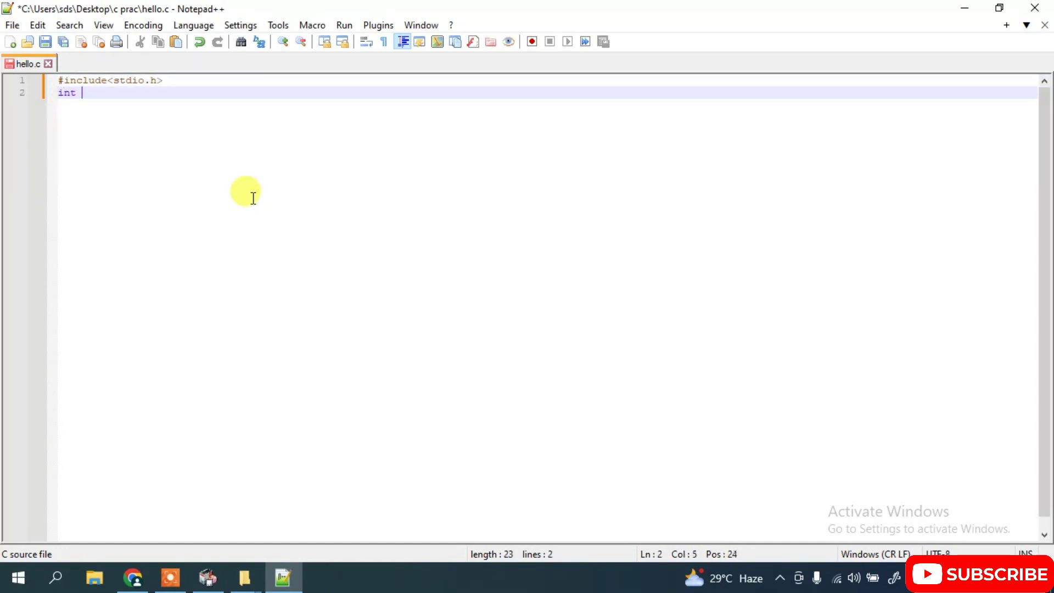
pyautogui.write('main()')
pyautogui.press('Return')
pyautogui.write('{')
pyautogui.press('Return')
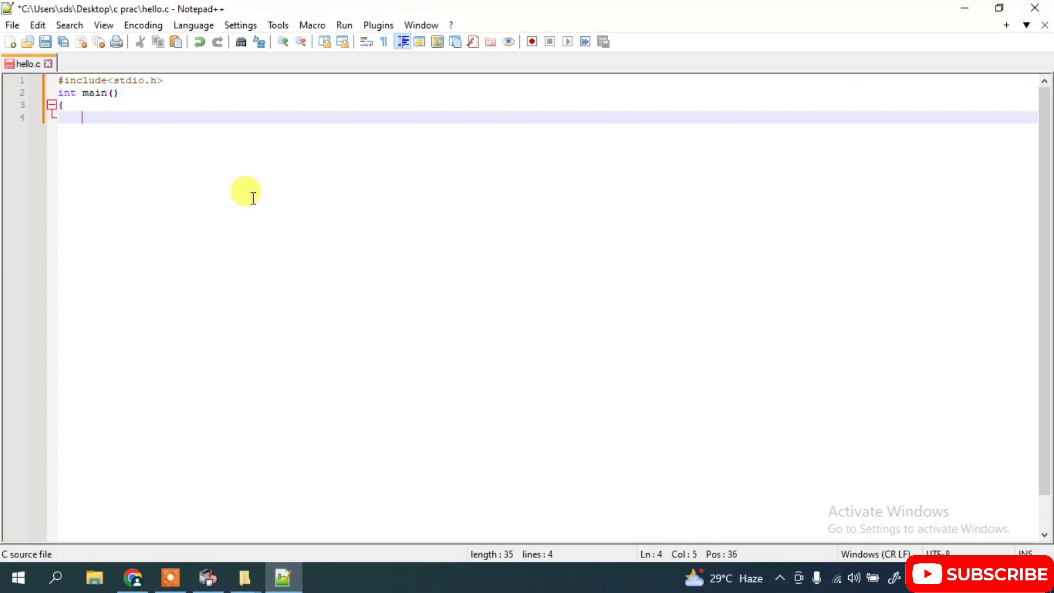
pyautogui.press('Return')
pyautogui.press('Up')
# - Add printf("Hello World"); and return 0; inside main
pyautogui.write('printf(""')
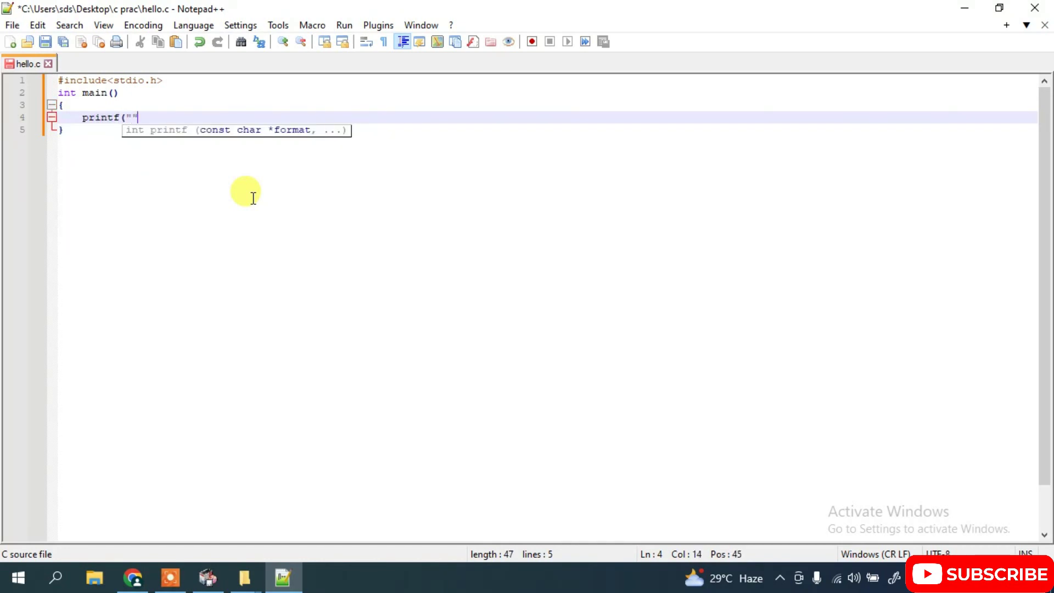
pyautogui.write(');')
pyautogui.press('Left')
pyautogui.press('Left')
pyautogui.press('Left')
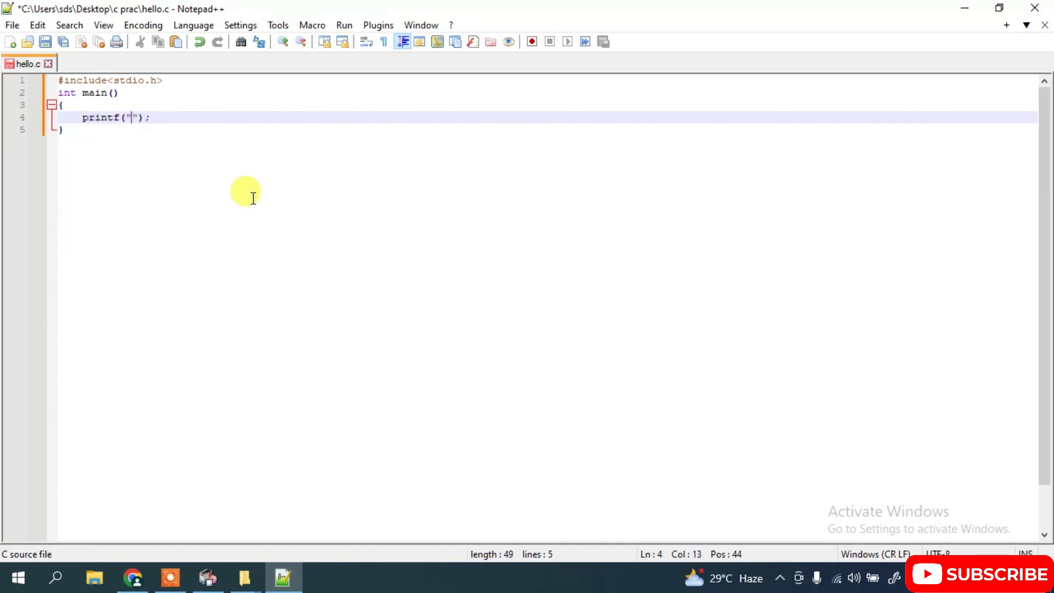
pyautogui.write('Hello World')
pyautogui.press('Right')
pyautogui.press('Right')
pyautogui.press('Right')
pyautogui.press('Right')
pyautogui.press('Left')
pyautogui.press('Return')
pyautogui.write('ret')
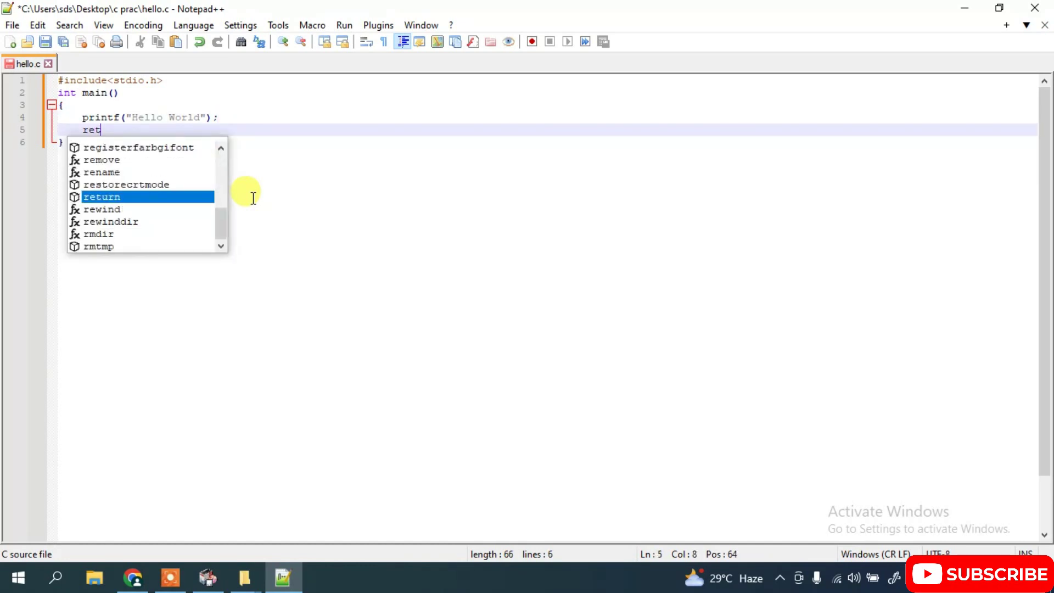
pyautogui.write('urn 0;')
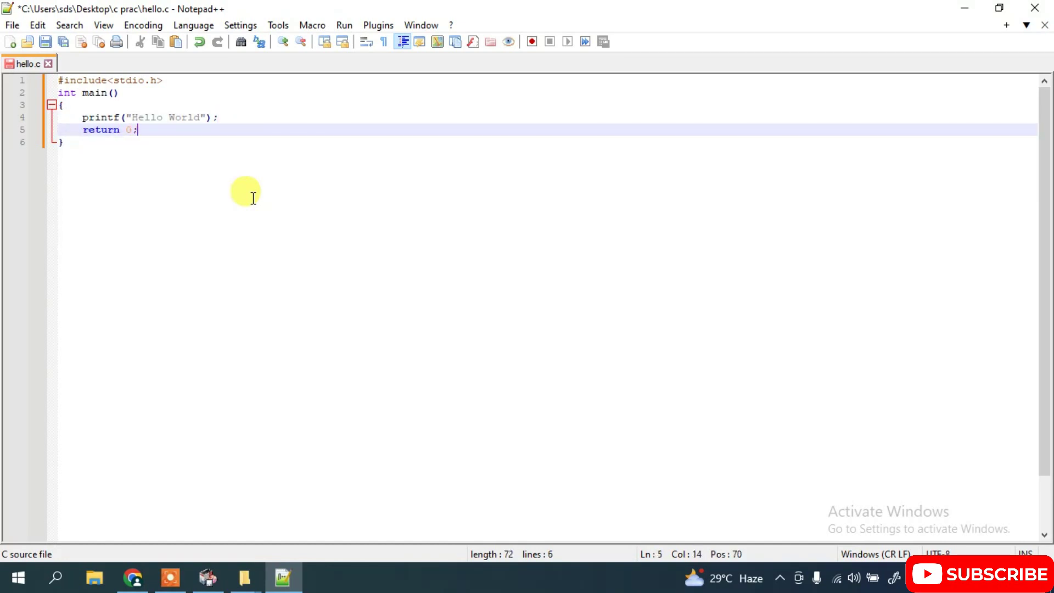